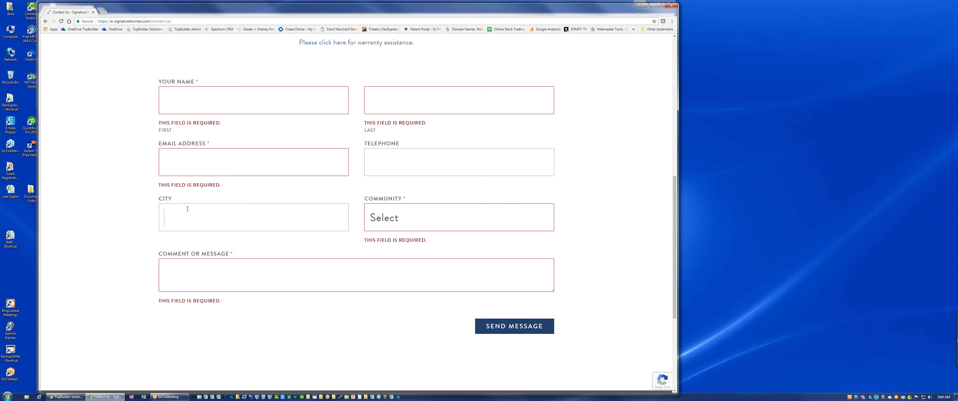
pyautogui.scroll(10, 188, 208)
pyautogui.scroll(-10, 187, 208)
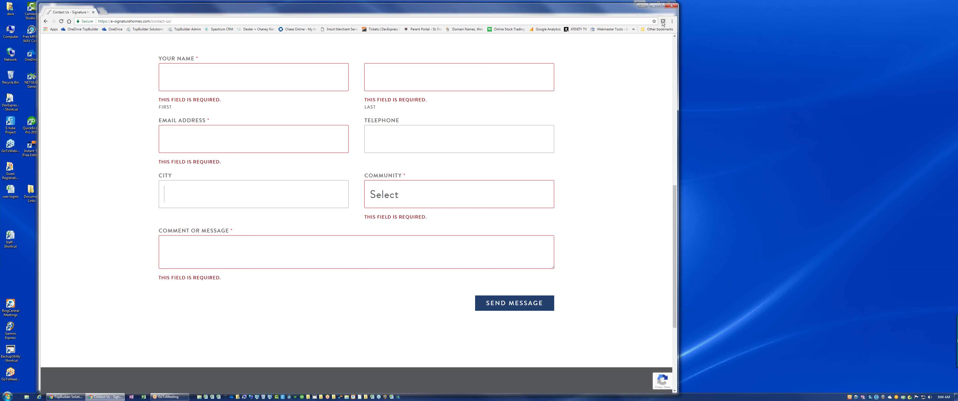
pyautogui.click(672, 21)
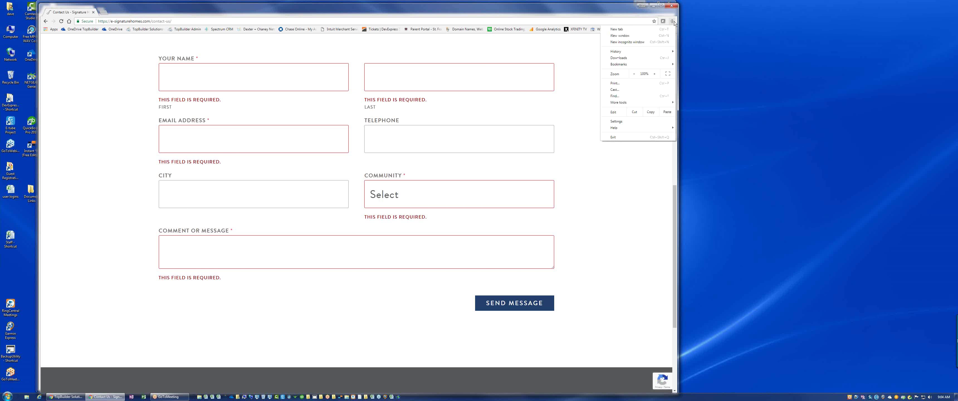
pyautogui.click(637, 174)
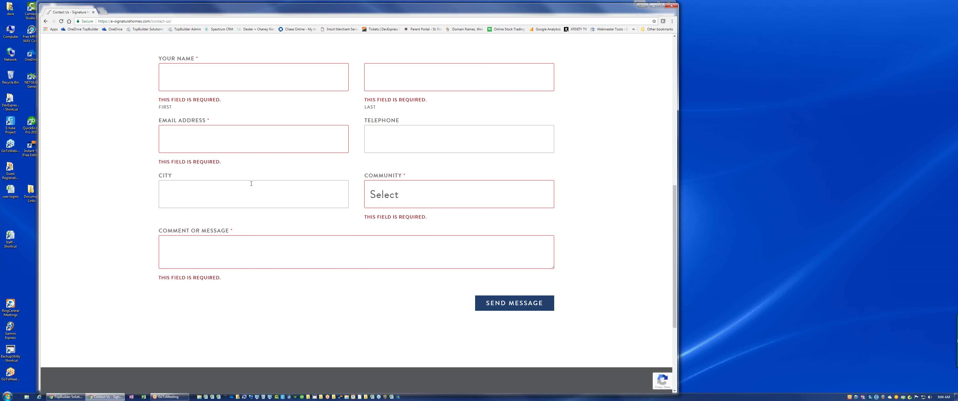
# - Go through the contact form's email, city and message fields and choose Blackridge as the community
pyautogui.moveTo(223, 107); pyautogui.dragTo(349, 87)
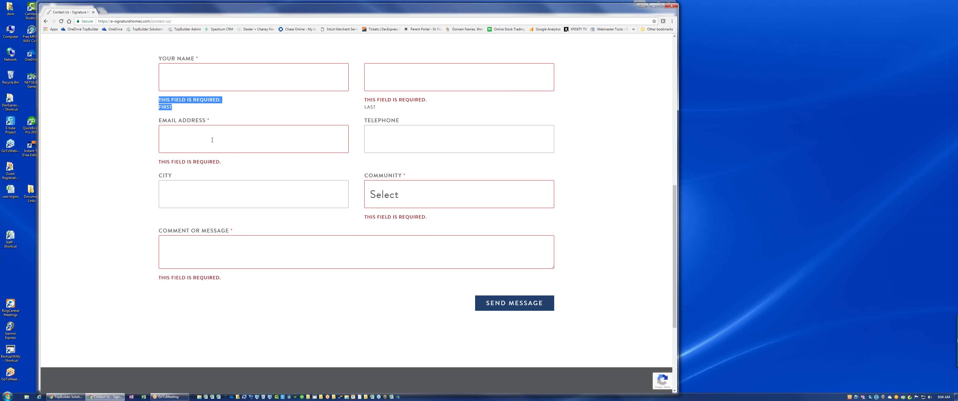
pyautogui.click(274, 140)
pyautogui.click(291, 198)
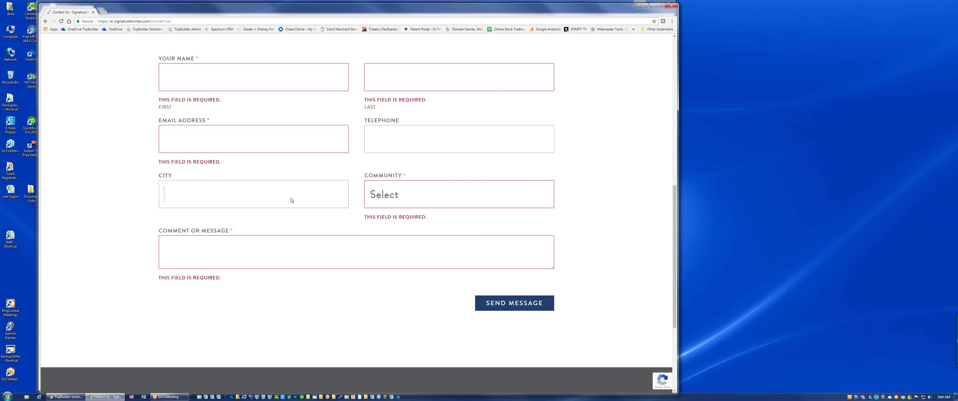
pyautogui.click(382, 194)
pyautogui.click(382, 231)
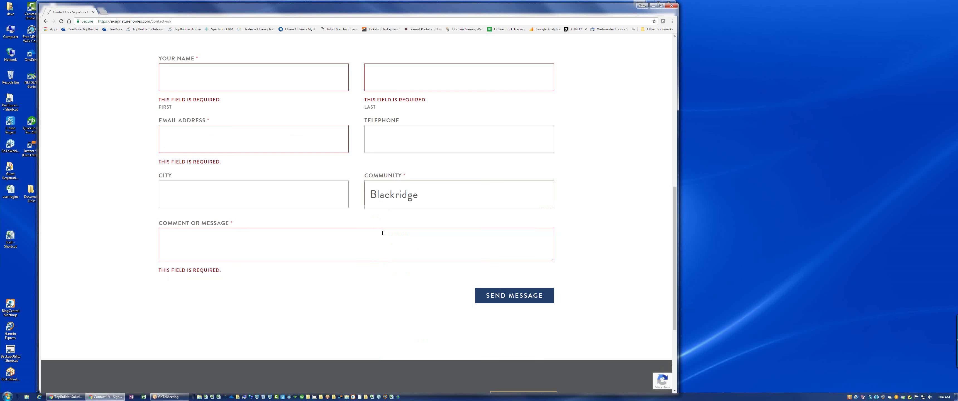
pyautogui.click(297, 245)
# - Circle the whole contact form with the annotation pen, handwrite letters across its middle, and clear the annotations
pyautogui.moveTo(413, 42)
pyautogui.mouseDown()
pyautogui.moveTo(423, 336)
pyautogui.moveTo(570, 315)
pyautogui.moveTo(550, 70)
pyautogui.moveTo(396, 41)
pyautogui.mouseUp()
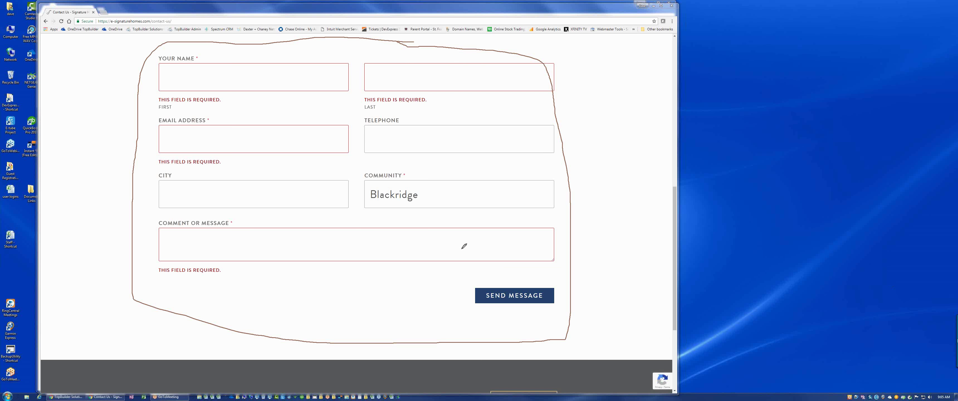
pyautogui.moveTo(234, 142); pyautogui.dragTo(234, 150)
pyautogui.moveTo(236, 178); pyautogui.dragTo(236, 182)
pyautogui.moveTo(222, 146); pyautogui.dragTo(277, 148)
pyautogui.moveTo(277, 152); pyautogui.dragTo(272, 184)
pyautogui.moveTo(296, 150); pyautogui.dragTo(286, 177)
pyautogui.moveTo(268, 163); pyautogui.dragTo(346, 179)
pyautogui.moveTo(326, 169); pyautogui.dragTo(349, 181)
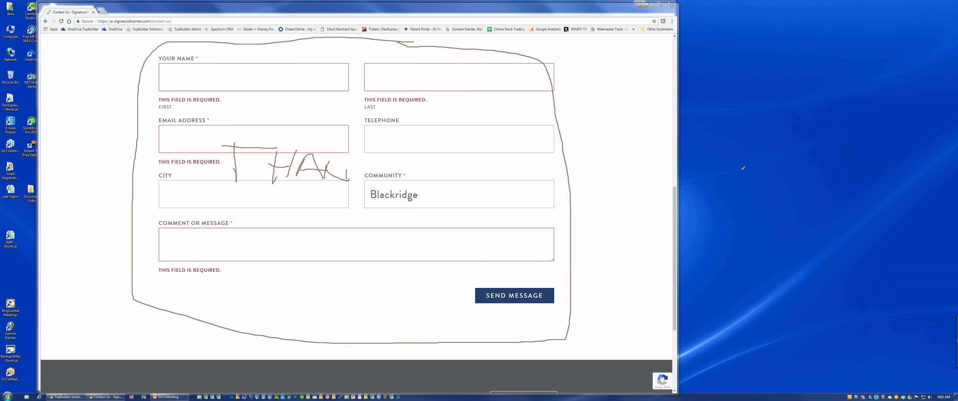
pyautogui.click(941, 286)
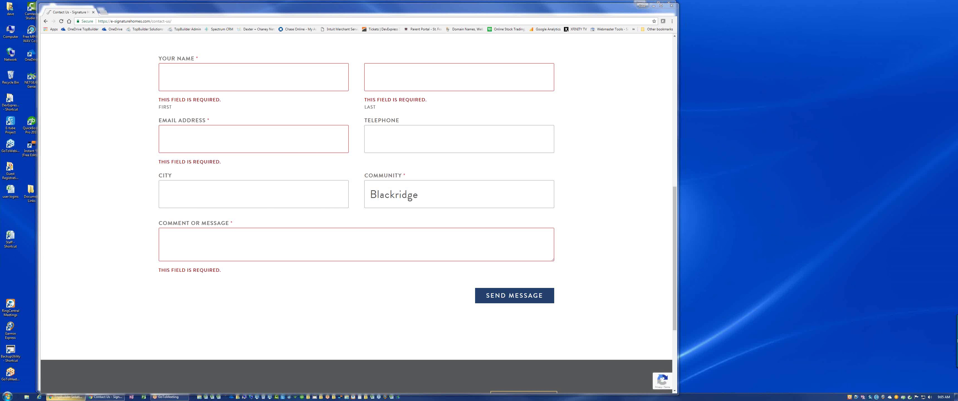
# - Switch to TopBuilder and sign in with the saved Signature Homes login ID
pyautogui.click(67, 396)
pyautogui.doubleClick(387, 134)
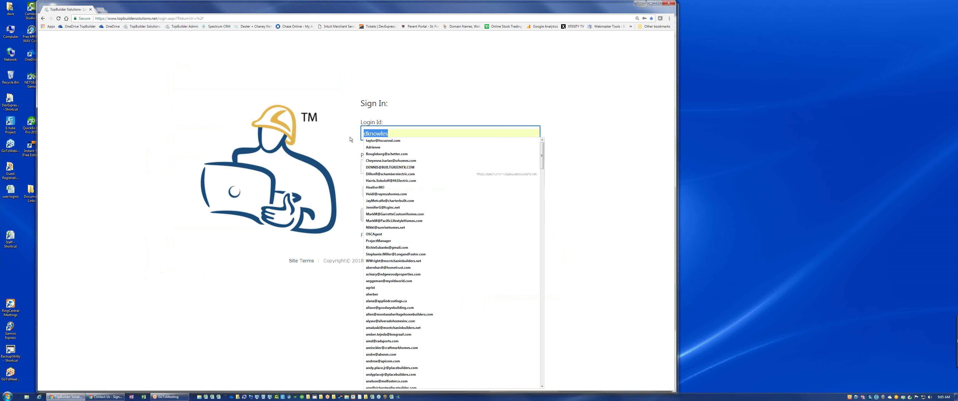
pyautogui.write('jd')
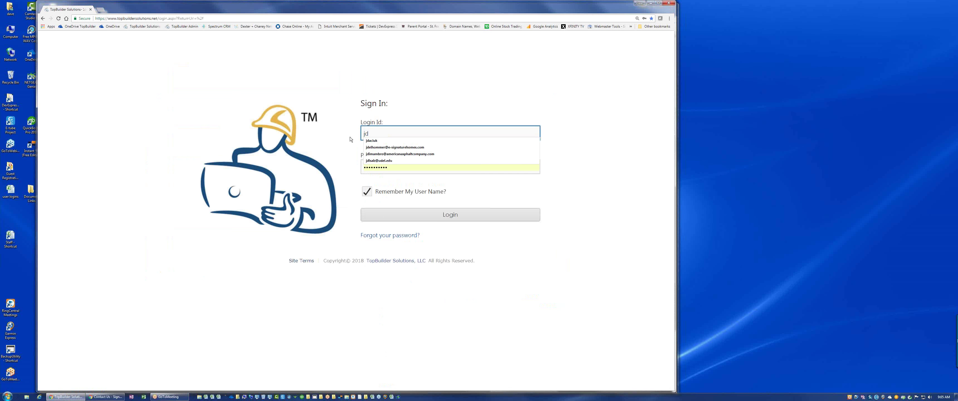
pyautogui.press('Down')
pyautogui.press('Down')
pyautogui.press('Return')
pyautogui.press('Return')
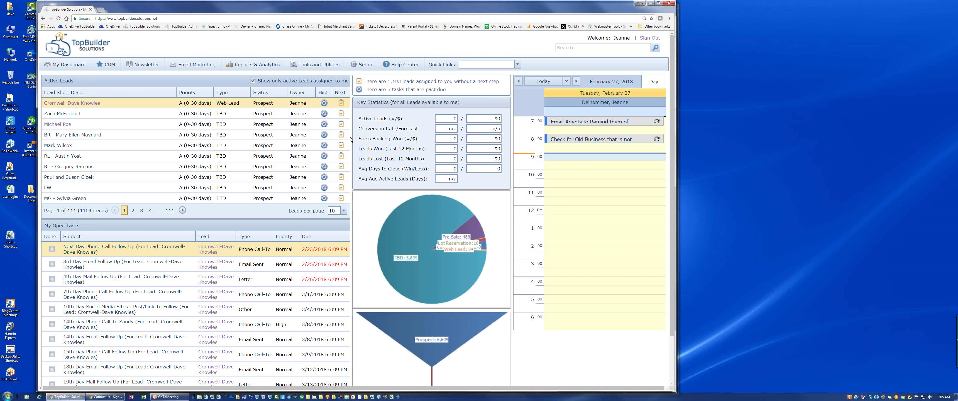
# - Open the Cromwell web lead, compare it with the website contact form, and examine the comments in its description
pyautogui.click(83, 104)
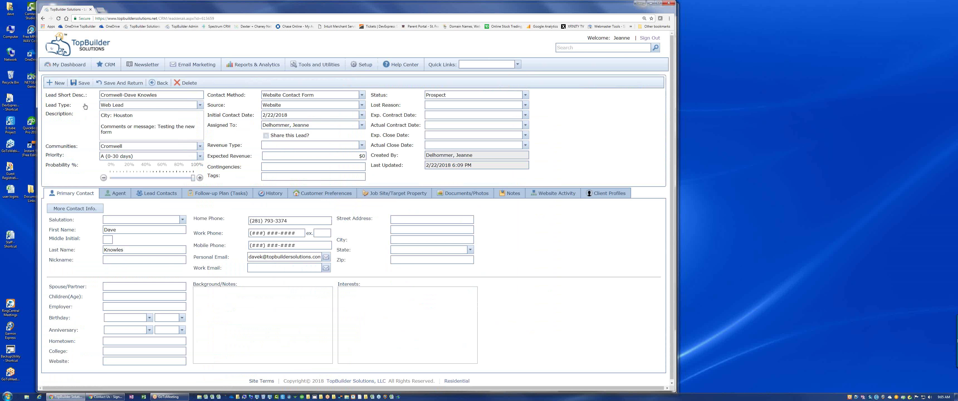
pyautogui.click(105, 397)
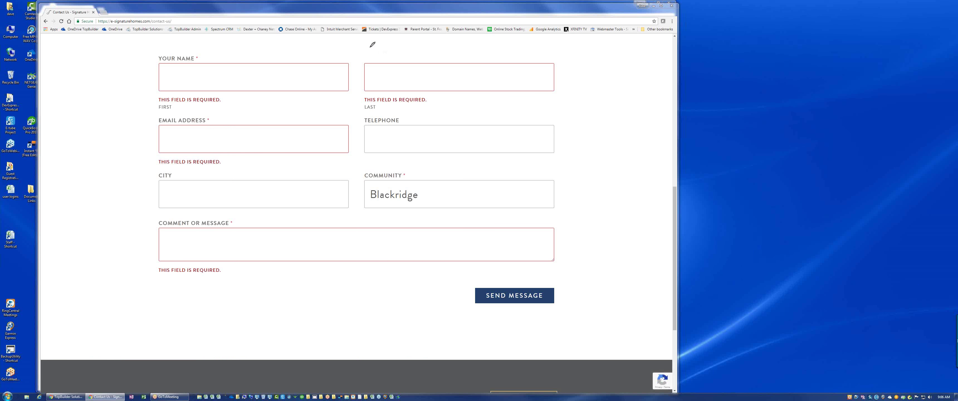
pyautogui.moveTo(370, 47)
pyautogui.mouseDown()
pyautogui.moveTo(168, 85)
pyautogui.moveTo(314, 285)
pyautogui.moveTo(547, 311)
pyautogui.moveTo(576, 82)
pyautogui.moveTo(359, 47)
pyautogui.mouseUp()
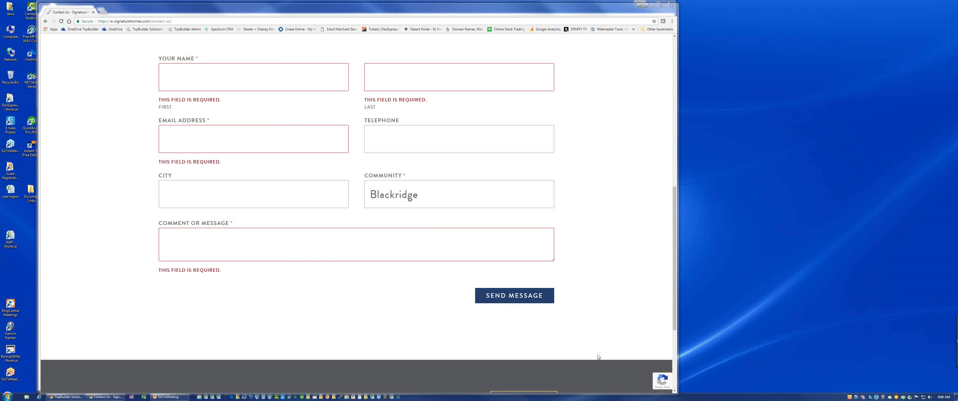
pyautogui.click(67, 396)
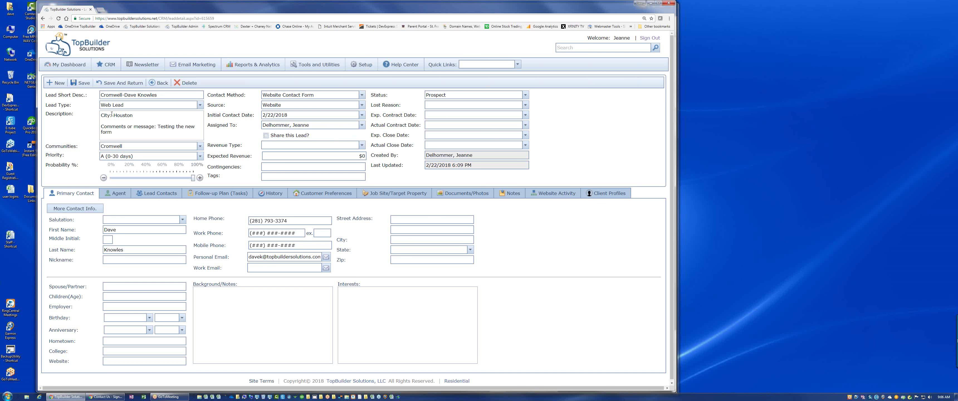
pyautogui.moveTo(112, 114); pyautogui.dragTo(90, 128)
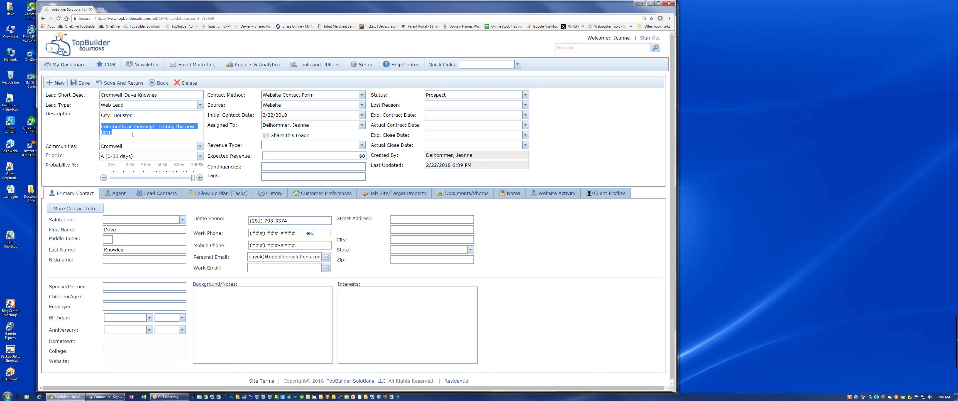
# - Review the tasks in the Cromwell lead's follow-up plan
pyautogui.click(202, 195)
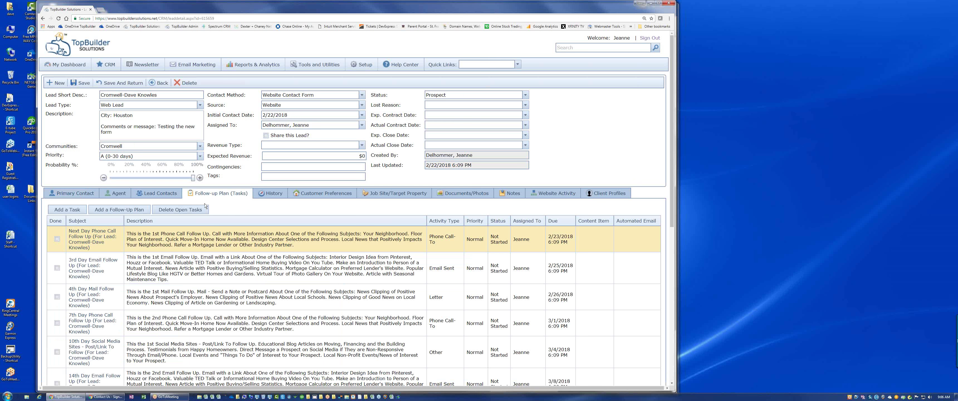
pyautogui.scroll(-7, 240, 246)
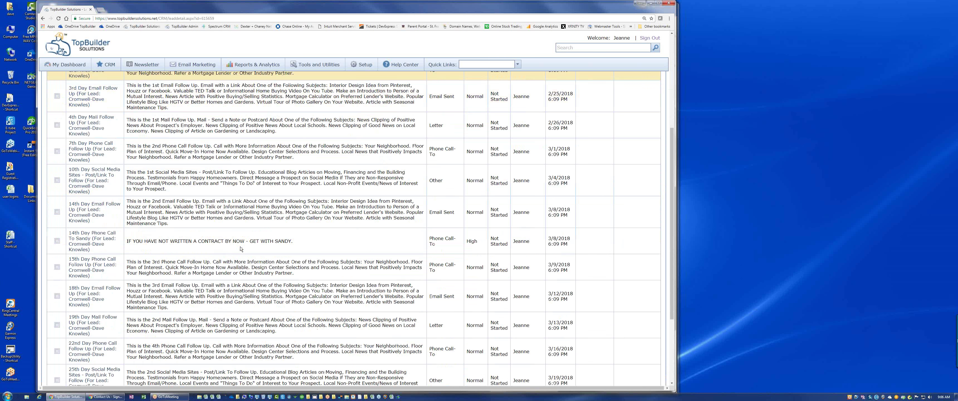
pyautogui.scroll(7, 241, 249)
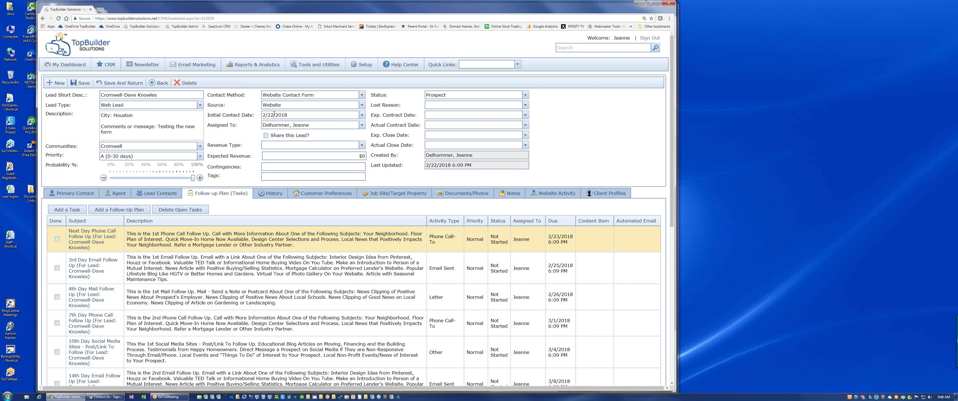
# - Check the Cromwell lead's contact method, source and community values
pyautogui.click(293, 95)
pyautogui.click(297, 136)
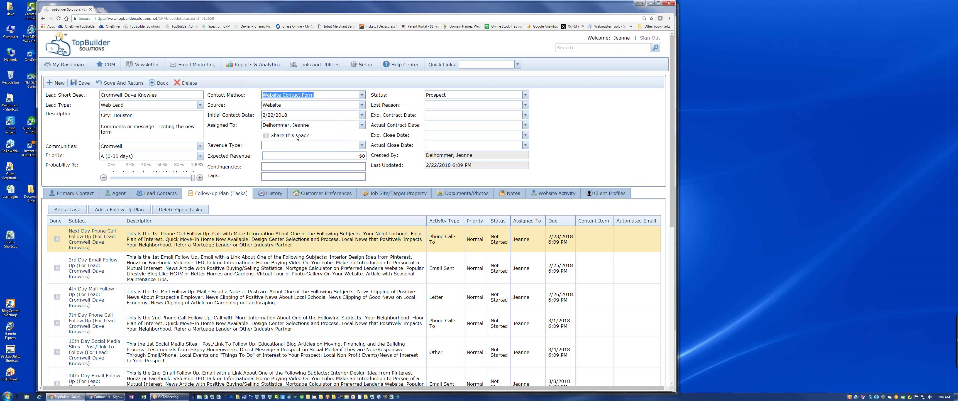
pyautogui.click(281, 108)
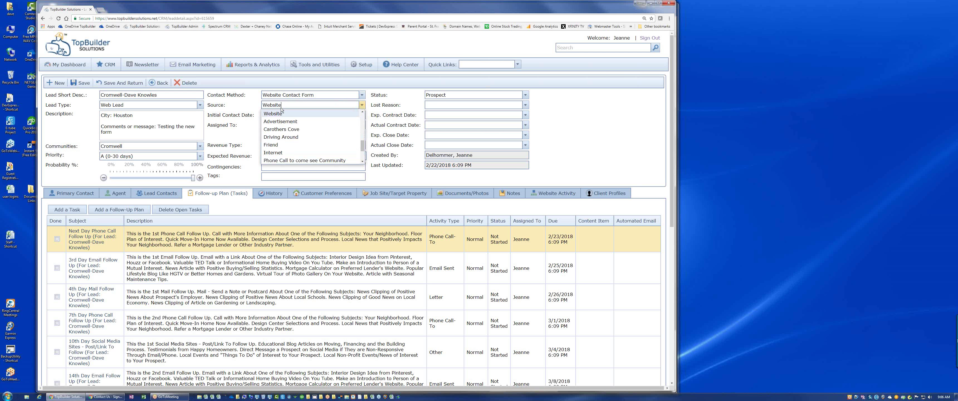
pyautogui.click(281, 108)
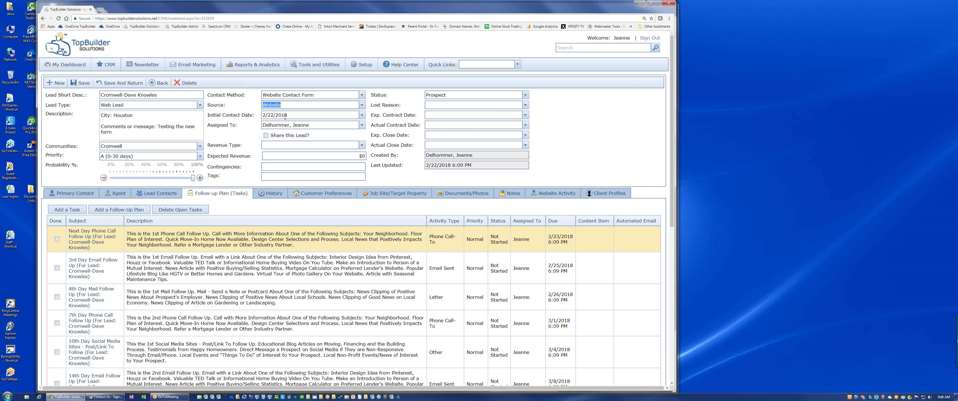
pyautogui.click(200, 145)
pyautogui.click(199, 146)
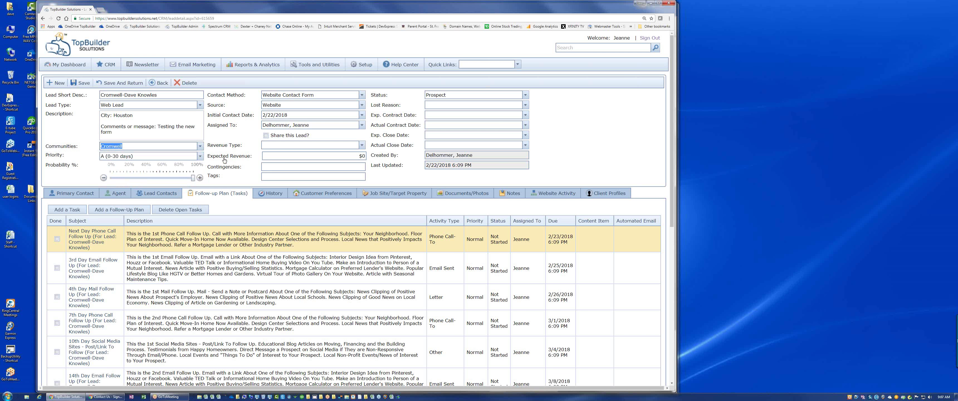
# - Show the lead's primary contact details again and compare them with the website contact form
pyautogui.click(81, 197)
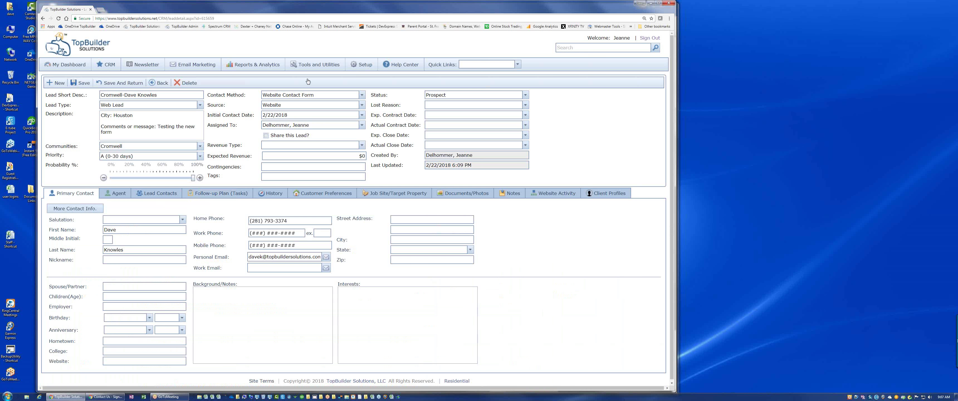
pyautogui.moveTo(357, 67)
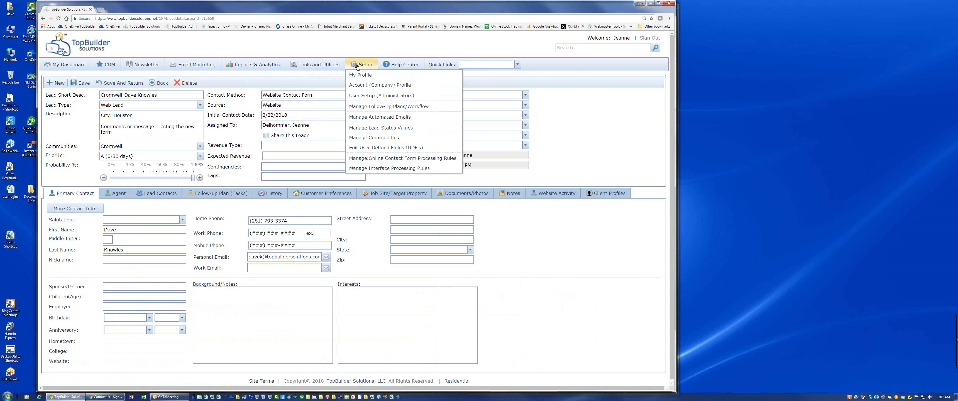
pyautogui.click(105, 397)
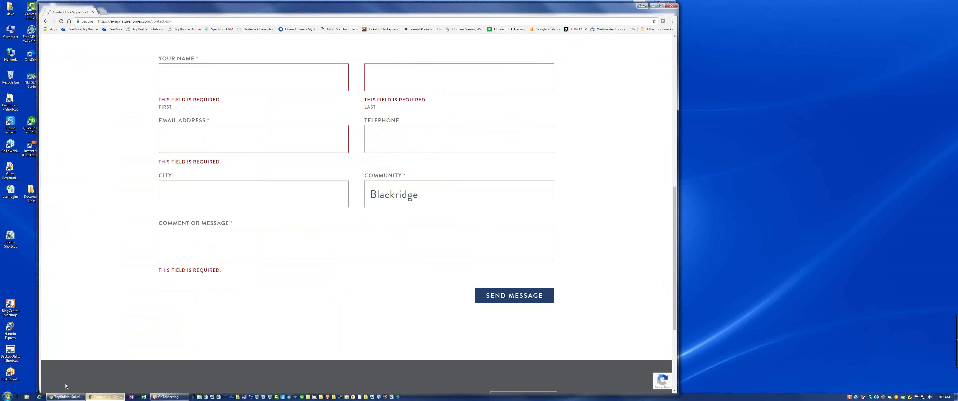
pyautogui.click(66, 396)
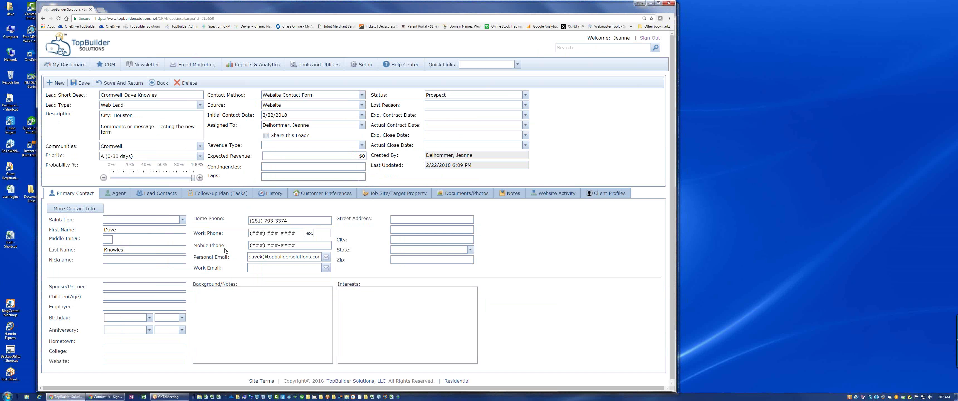
# - Open the online contact form processing rules and select Contact Us form as the lead capture form
pyautogui.moveTo(362, 65)
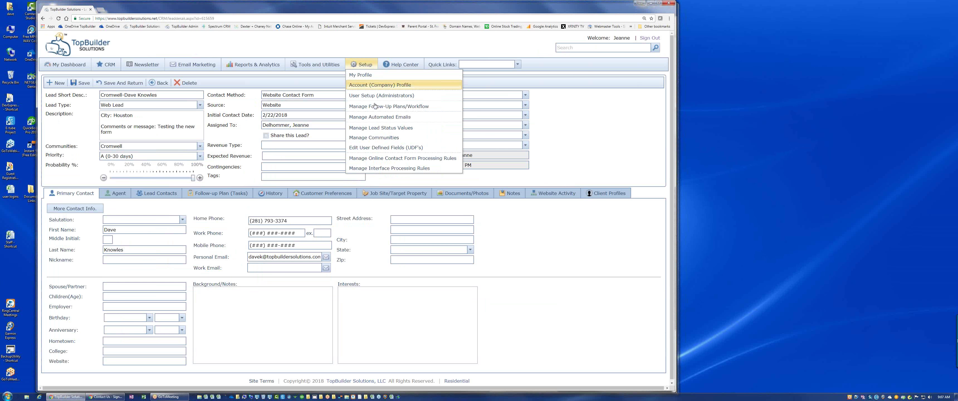
pyautogui.click(389, 160)
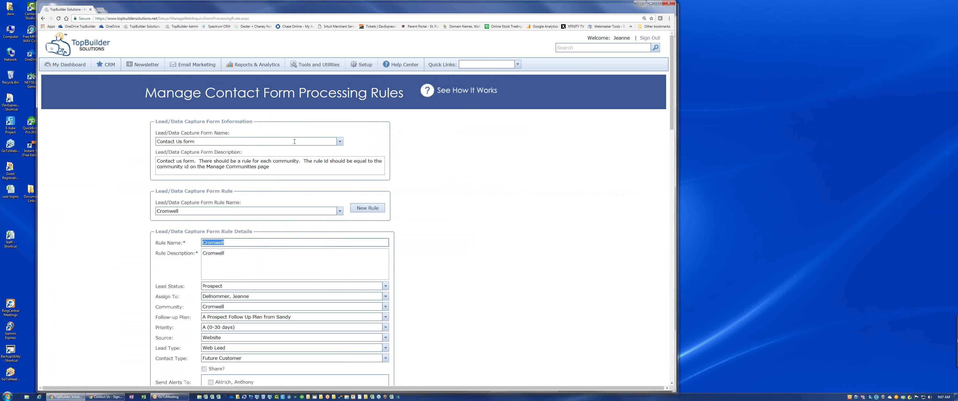
pyautogui.click(339, 142)
pyautogui.click(340, 145)
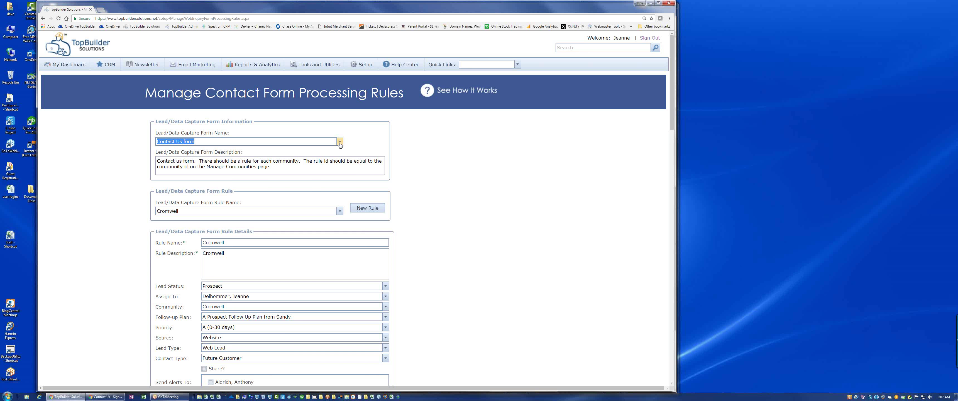
pyautogui.click(340, 142)
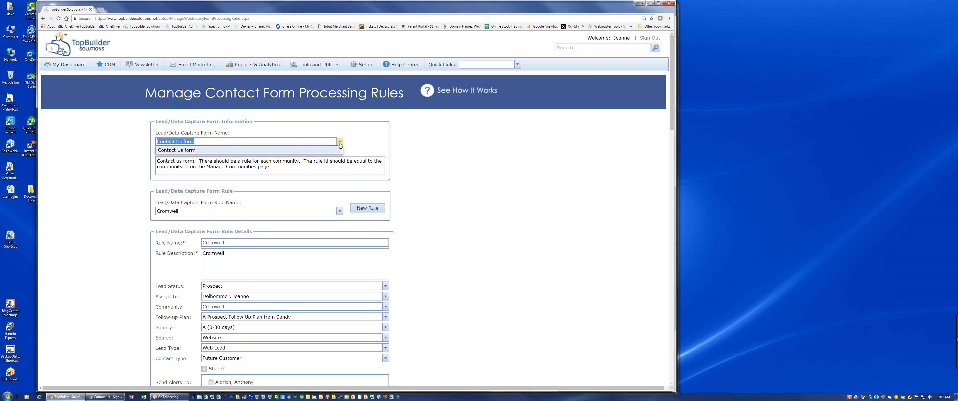
pyautogui.click(340, 143)
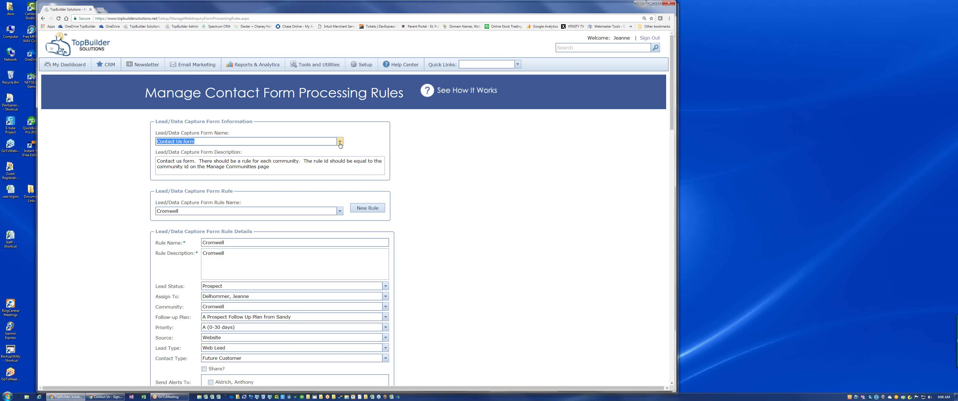
pyautogui.click(339, 141)
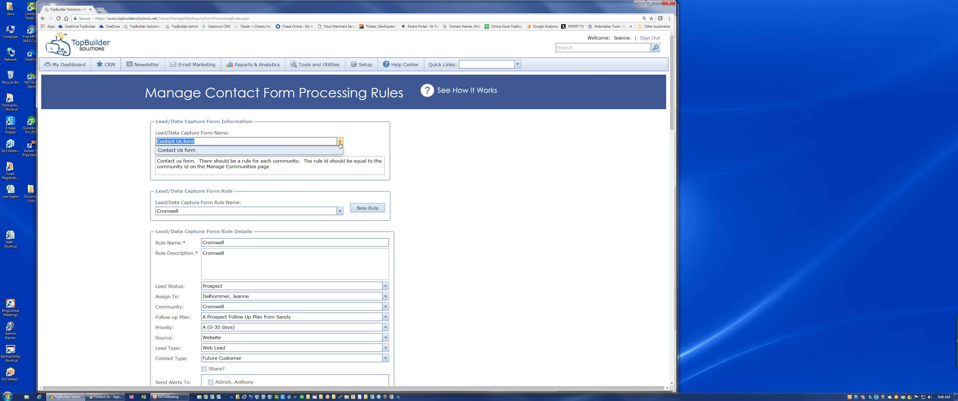
pyautogui.click(260, 152)
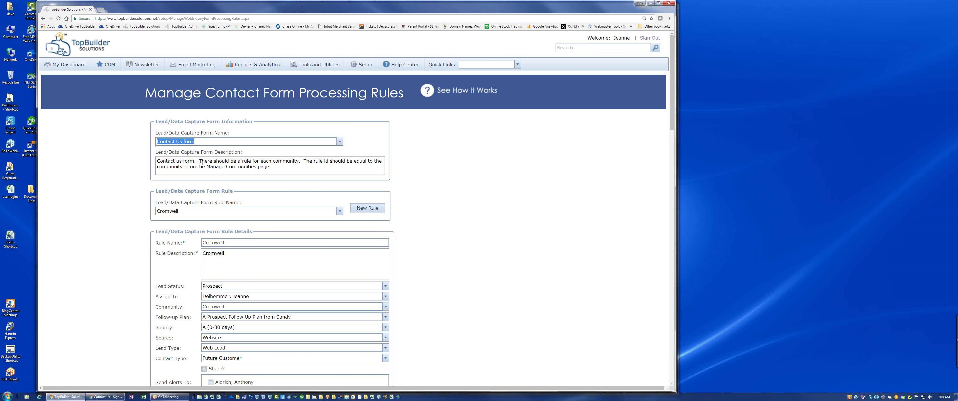
# - Read the Contact Us form's note on rules per community and inspect the selected Cromwell rule
pyautogui.moveTo(200, 161); pyautogui.dragTo(279, 167)
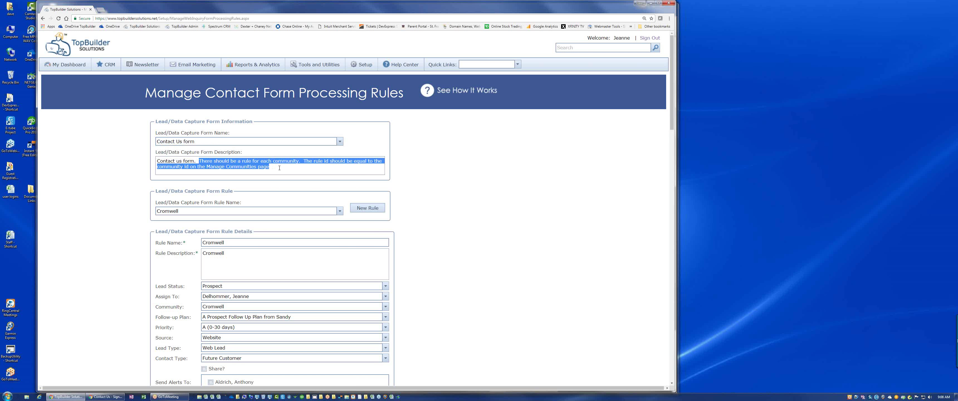
pyautogui.click(339, 212)
pyautogui.click(339, 211)
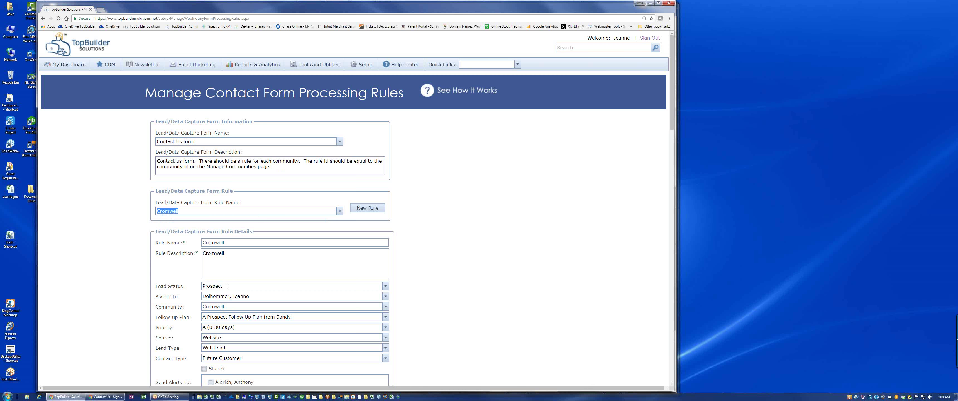
pyautogui.scroll(-1, 228, 285)
pyautogui.scroll(-1, 233, 290)
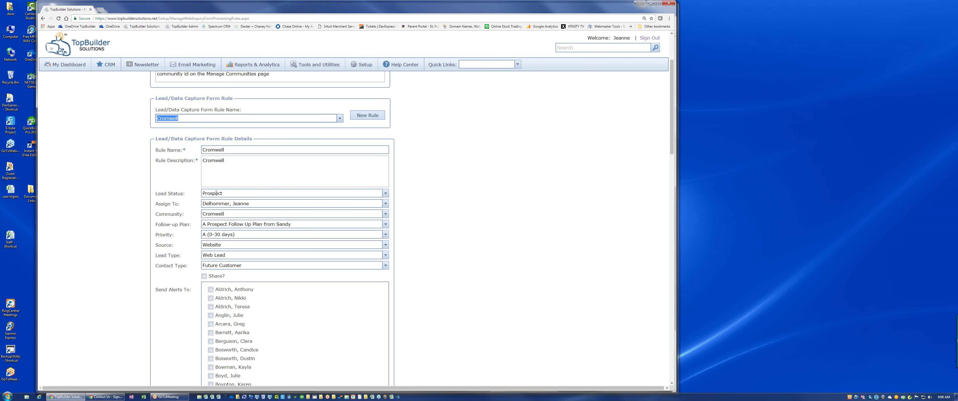
# - Review the Cromwell rule's lead status, assignee, community and follow-up plan settings
pyautogui.click(204, 193)
pyautogui.click(227, 202)
pyautogui.click(225, 203)
pyautogui.click(222, 212)
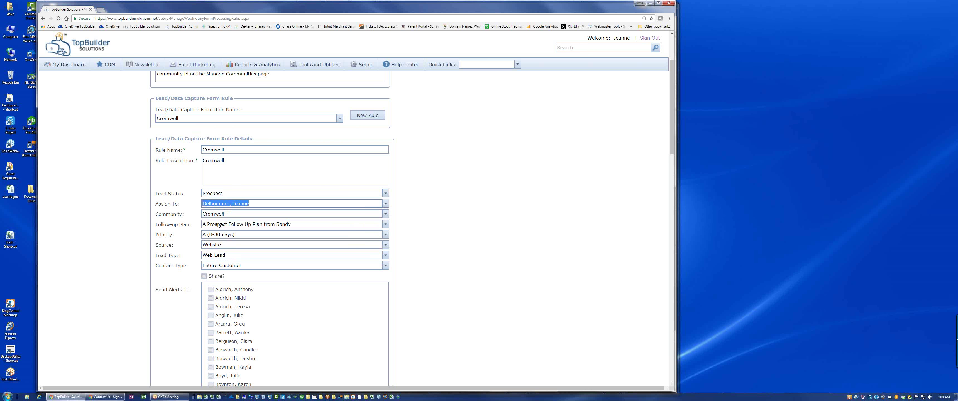
pyautogui.click(226, 214)
pyautogui.click(225, 224)
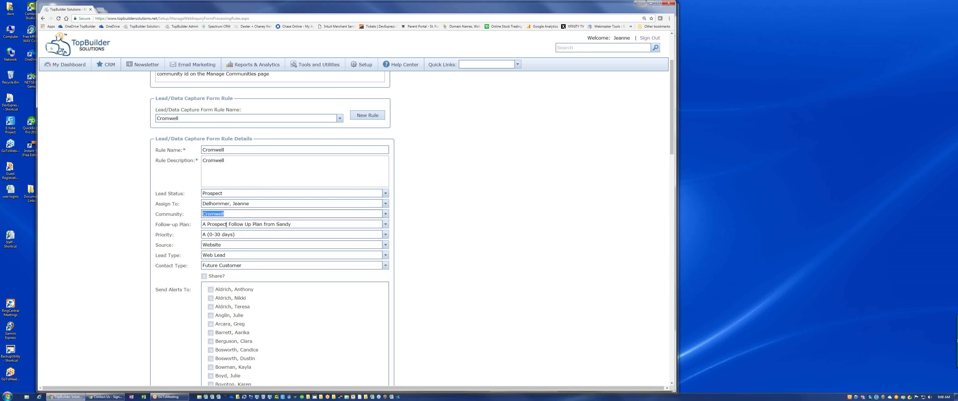
pyautogui.click(226, 224)
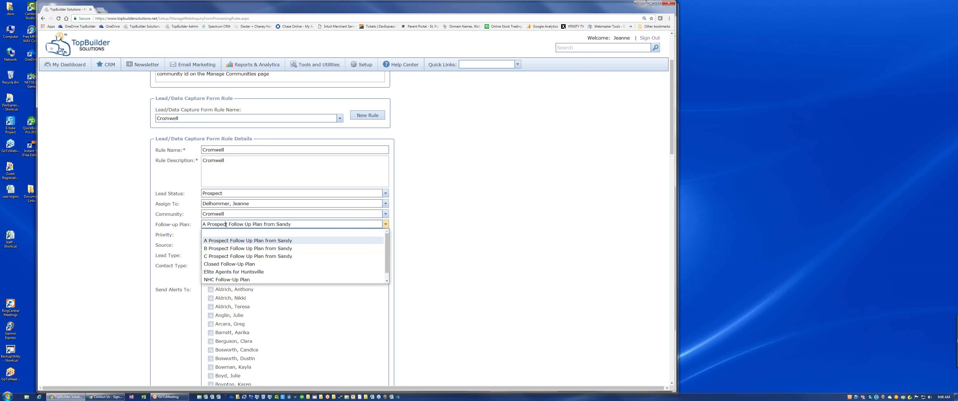
pyautogui.click(222, 238)
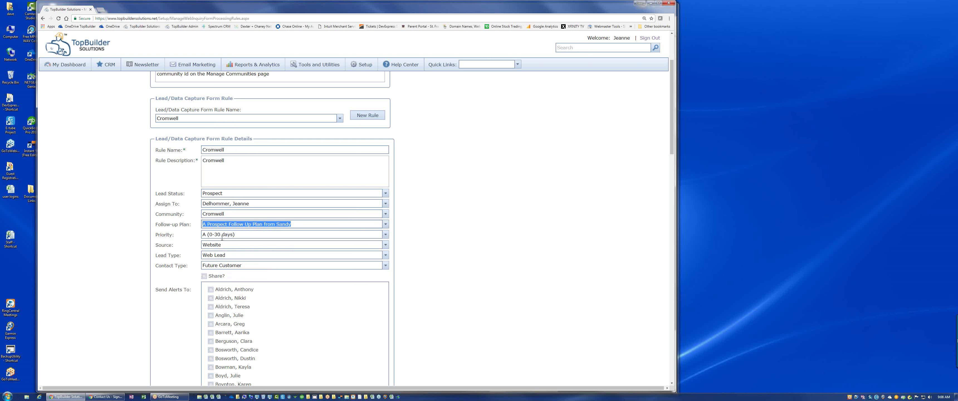
# - Review the Cromwell rule's priority, source, lead type and contact type settings
pyautogui.click(222, 235)
pyautogui.click(224, 253)
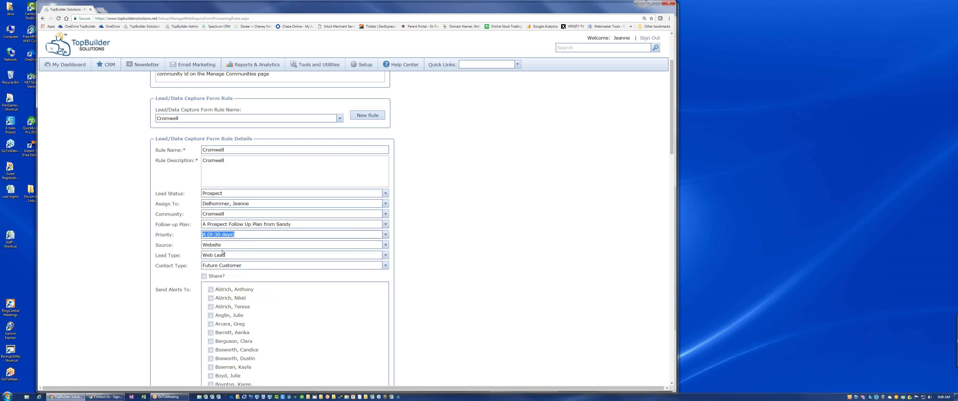
pyautogui.click(222, 244)
pyautogui.click(217, 253)
pyautogui.click(223, 255)
pyautogui.click(223, 280)
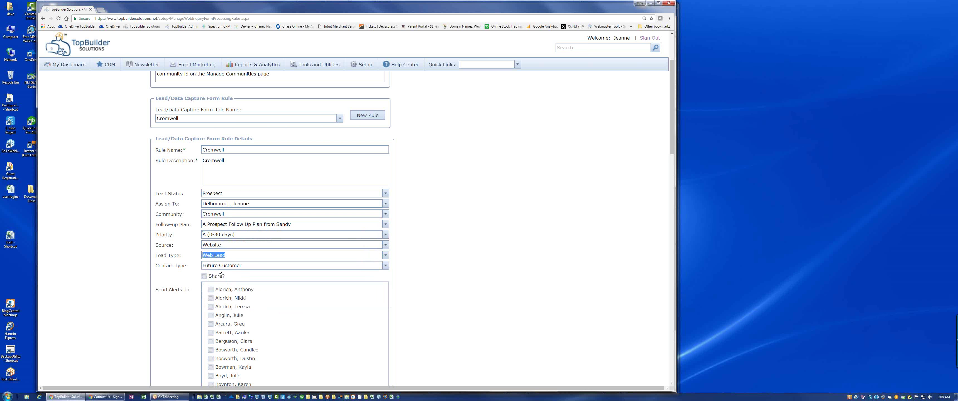
pyautogui.click(219, 265)
pyautogui.click(208, 282)
# - Check who is selected to receive alerts for the Cromwell rule in the full list of recipients
pyautogui.scroll(-8, 190, 281)
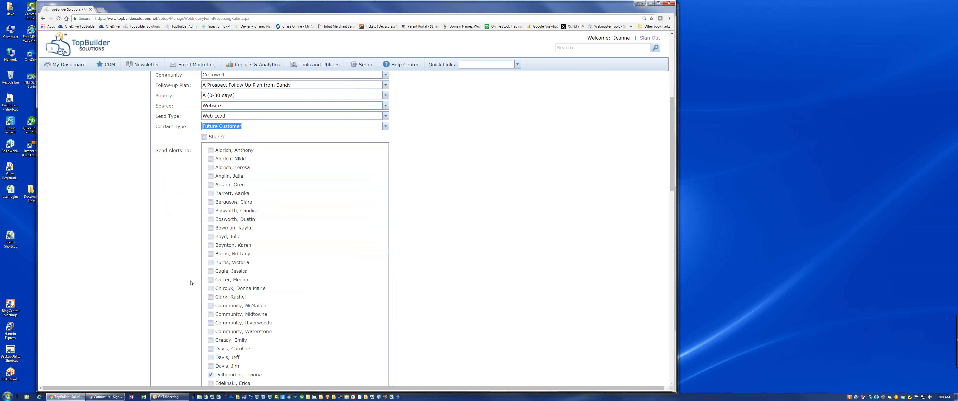
pyautogui.scroll(-15, 190, 282)
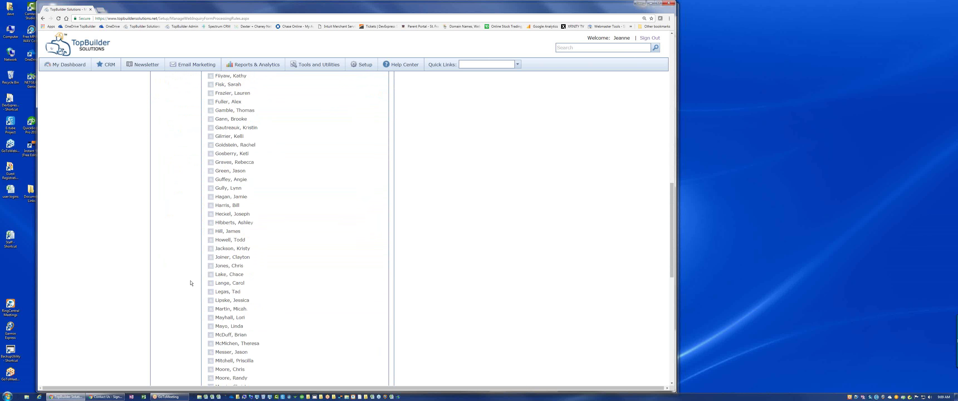
pyautogui.scroll(-2, 189, 283)
pyautogui.scroll(10, 190, 283)
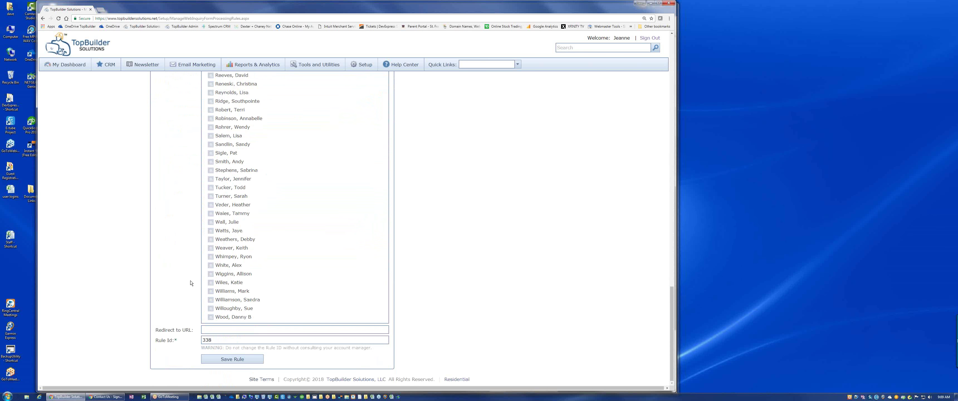
pyautogui.scroll(5, 190, 283)
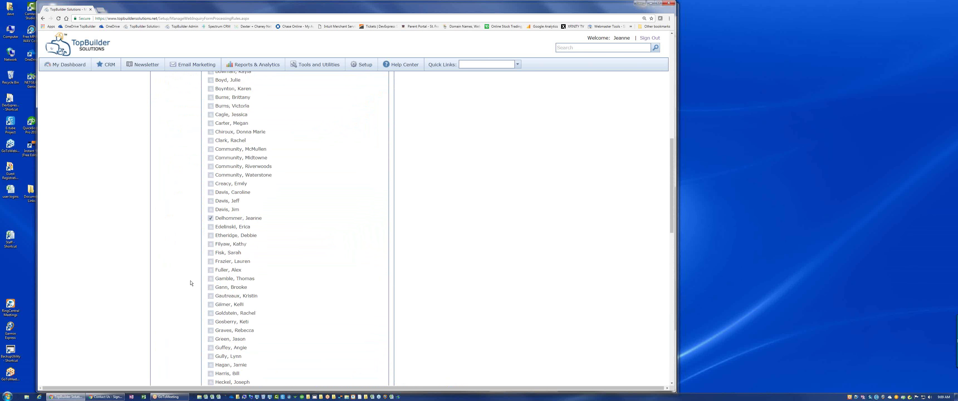
pyautogui.scroll(10, 190, 281)
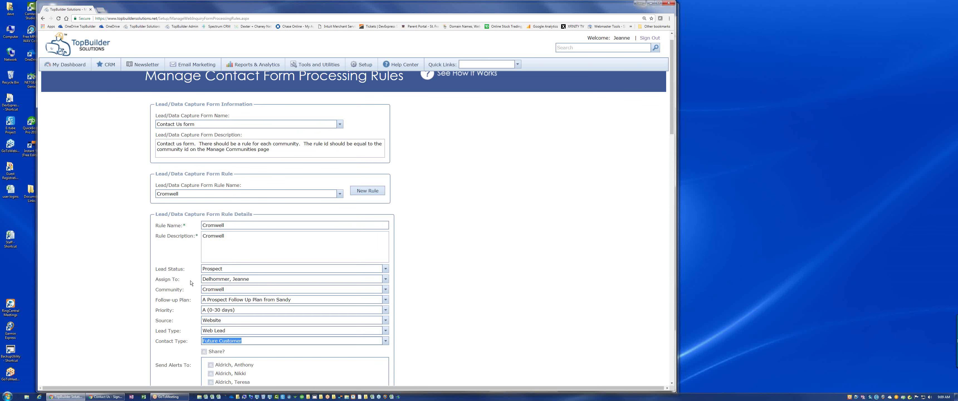
# - Check the Cromwell rule's assignee choices and look over the remaining settings down to the Rule Id
pyautogui.click(386, 279)
pyautogui.click(240, 287)
pyautogui.scroll(-12, 459, 304)
pyautogui.scroll(-5, 460, 303)
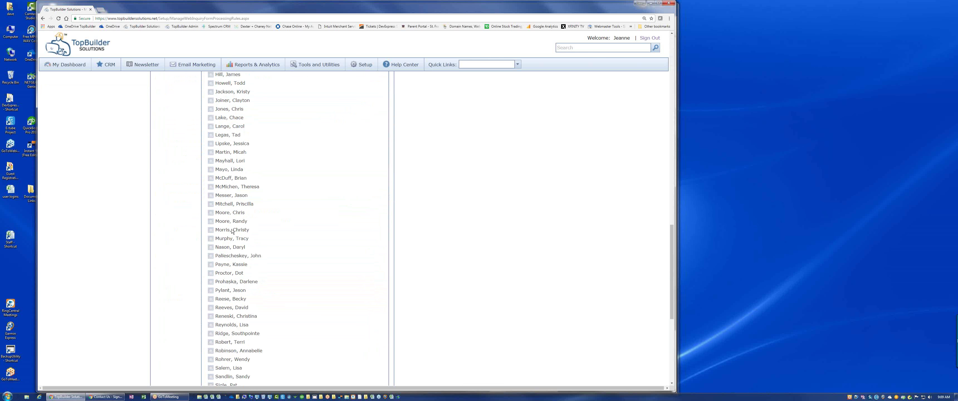
pyautogui.scroll(-6, 270, 281)
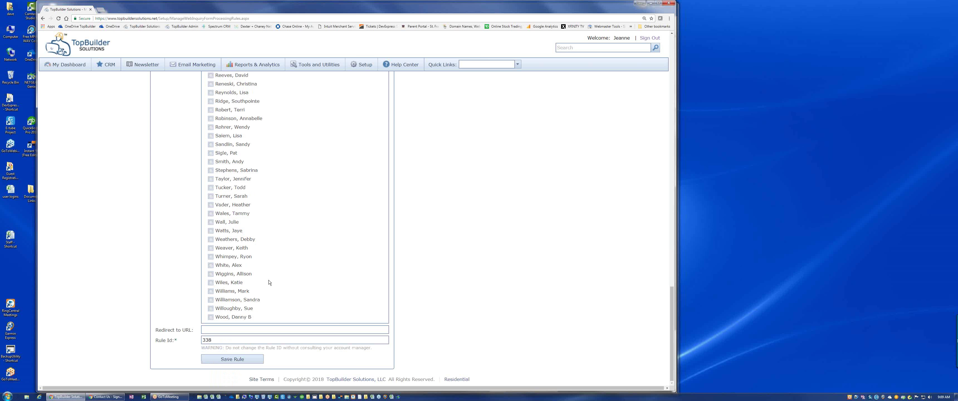
pyautogui.scroll(20, 268, 280)
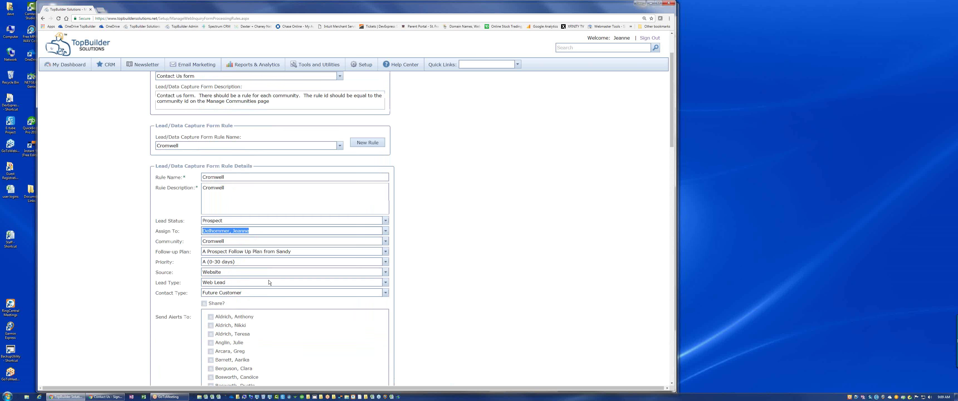
# - Set the Cromwell rule's assignee back to the original agent and save the rule
pyautogui.scroll(-1, 269, 280)
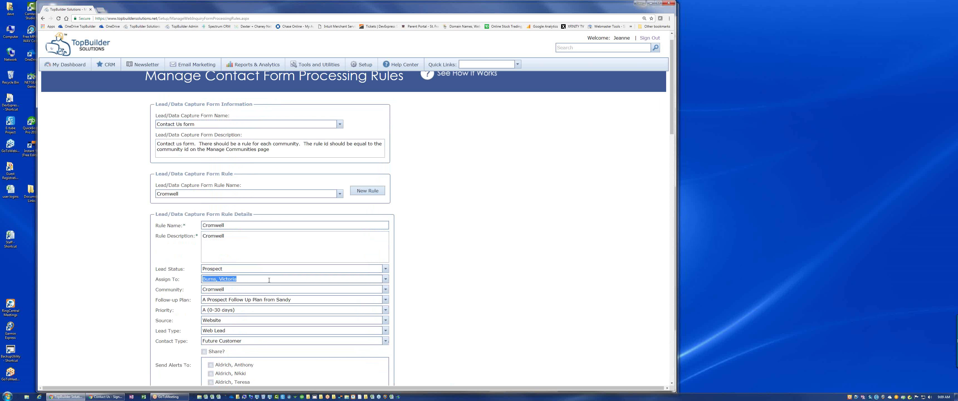
pyautogui.scroll(-3, 268, 280)
pyautogui.click(386, 280)
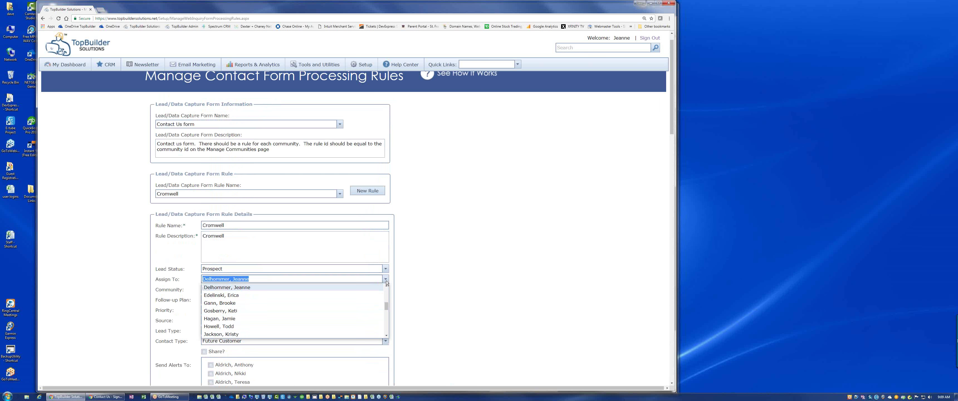
pyautogui.click(341, 289)
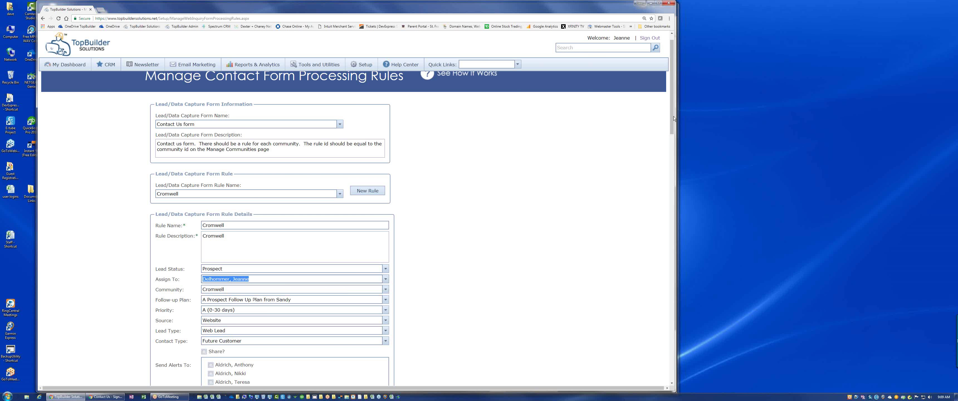
pyautogui.moveTo(673, 116); pyautogui.dragTo(673, 368)
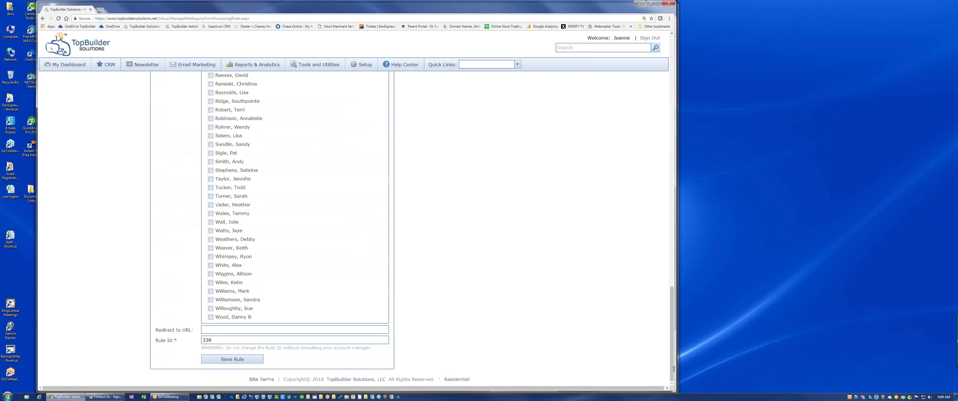
pyautogui.click(232, 358)
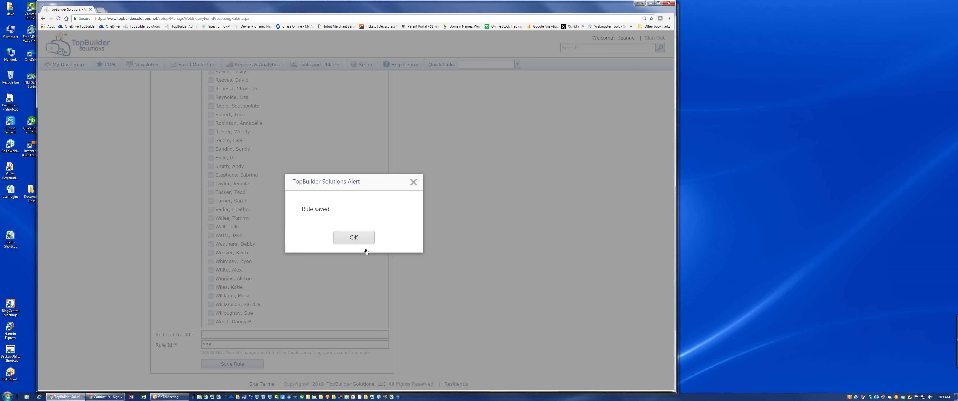
pyautogui.click(365, 250)
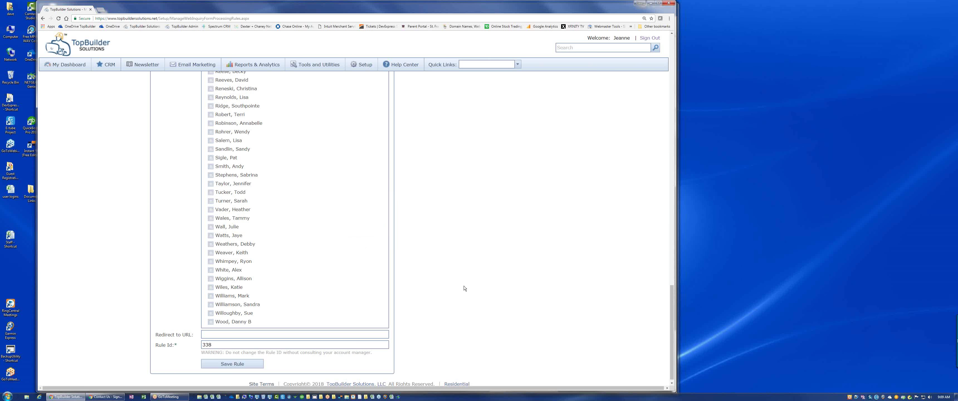
# - Open the community management page and look up the ID of the Lake Wilborn community
pyautogui.scroll(10, 464, 286)
pyautogui.scroll(3, 461, 284)
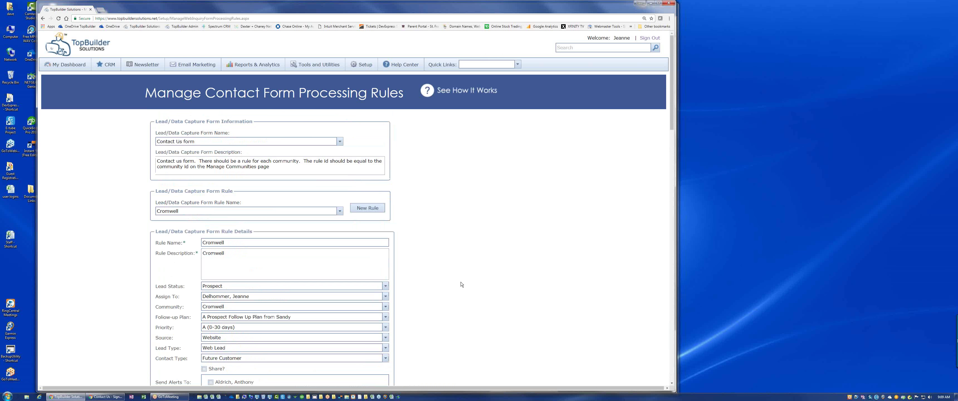
pyautogui.moveTo(361, 66)
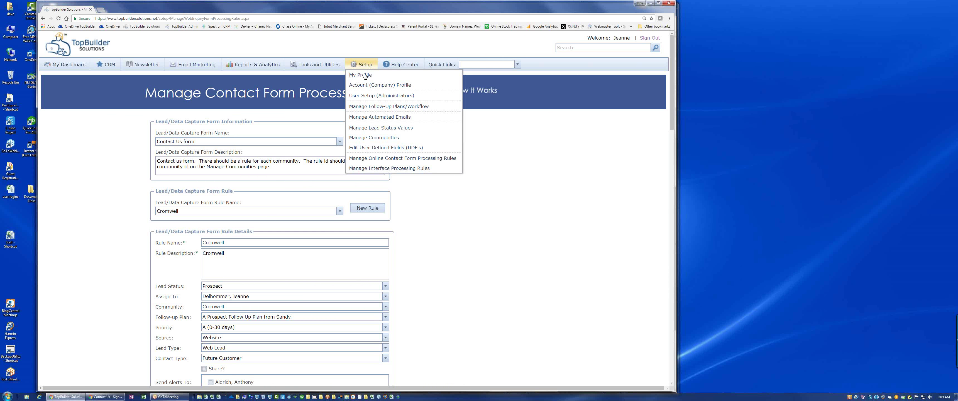
pyautogui.click(370, 137)
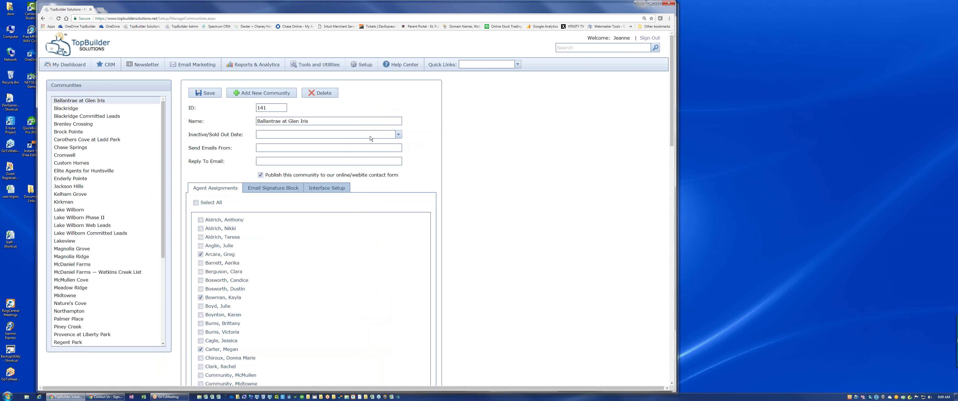
pyautogui.click(107, 110)
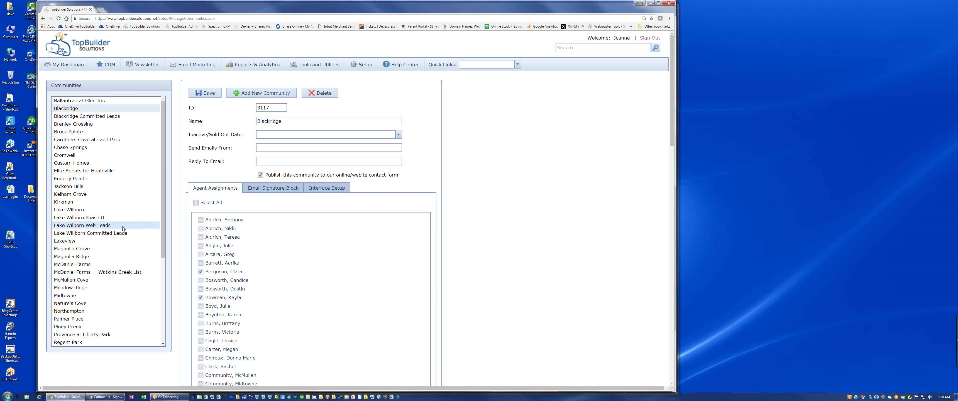
pyautogui.click(104, 211)
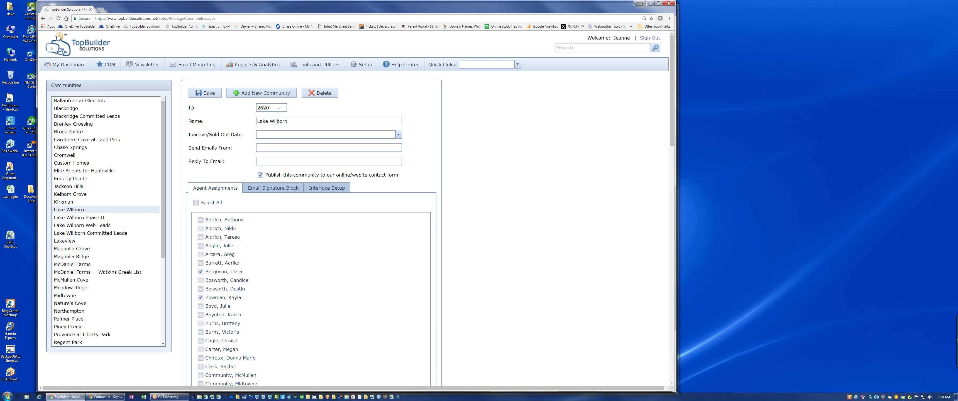
pyautogui.moveTo(279, 111); pyautogui.dragTo(252, 116)
# - Return to the online contact form processing rules and start a new rule with the name and description Lake Wilborn
pyautogui.moveTo(326, 63)
pyautogui.moveTo(359, 64)
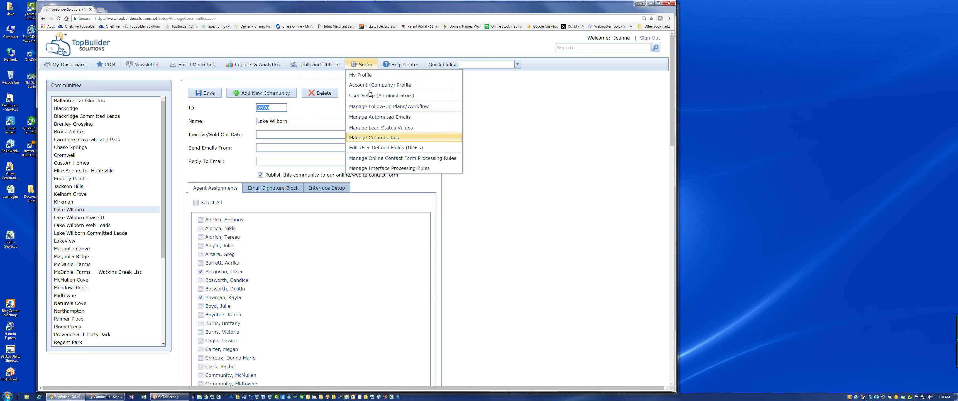
pyautogui.click(379, 158)
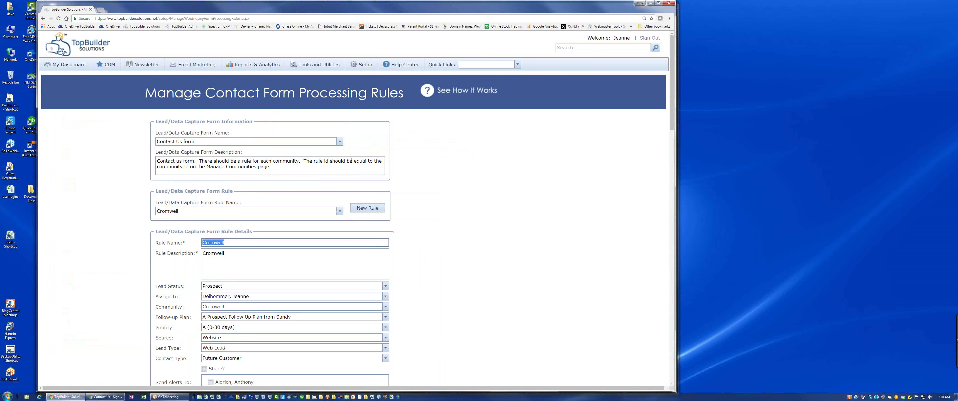
pyautogui.click(367, 210)
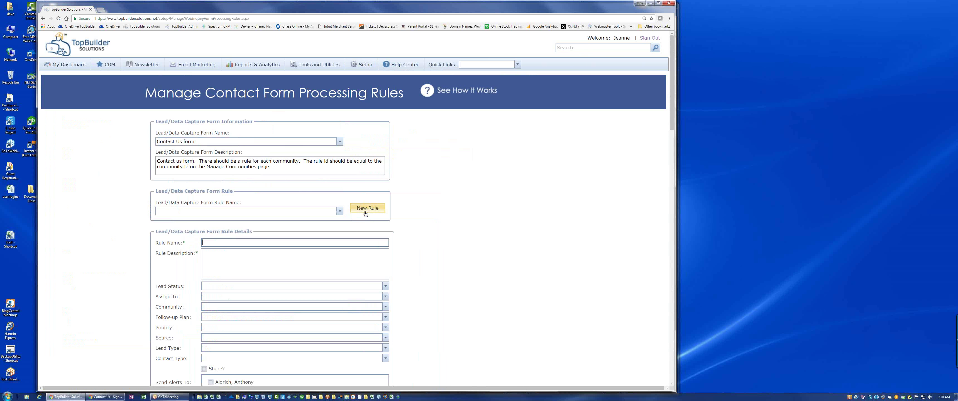
pyautogui.write('Lake Wilborn')
pyautogui.press('Tab')
pyautogui.write('Lake Wilbo')
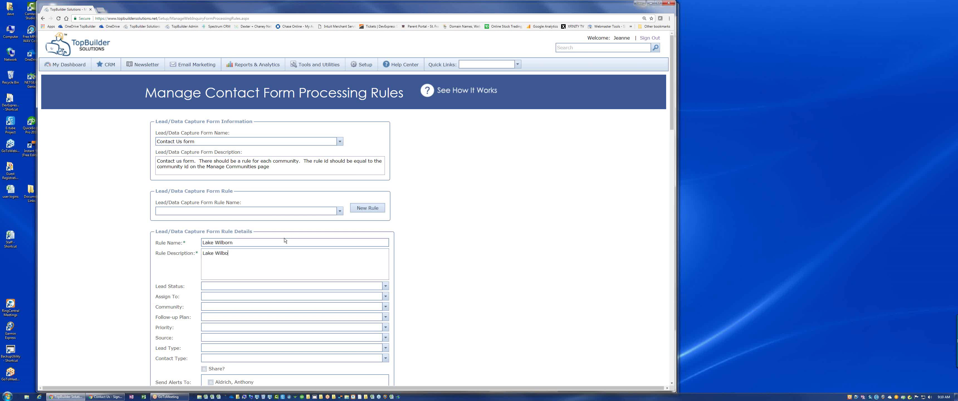
pyautogui.write('rn')
# - Set the Rule Id of the new Lake Wilborn rule to 2620, matching the community's ID
pyautogui.scroll(-15, 285, 240)
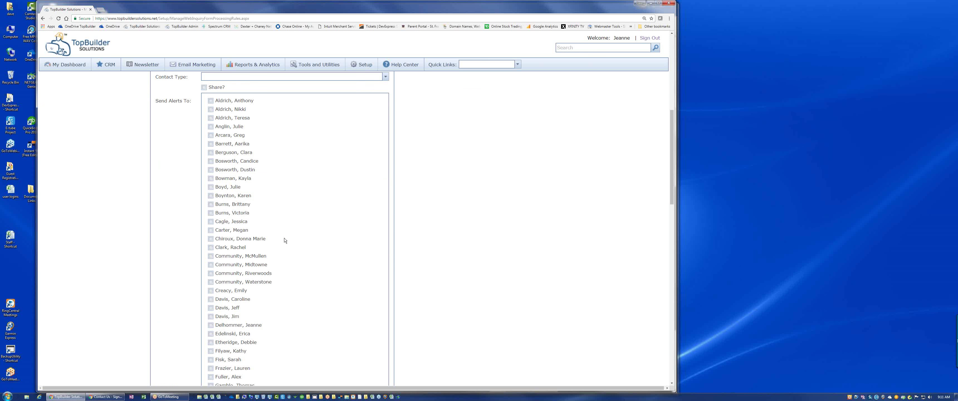
pyautogui.scroll(-8, 284, 239)
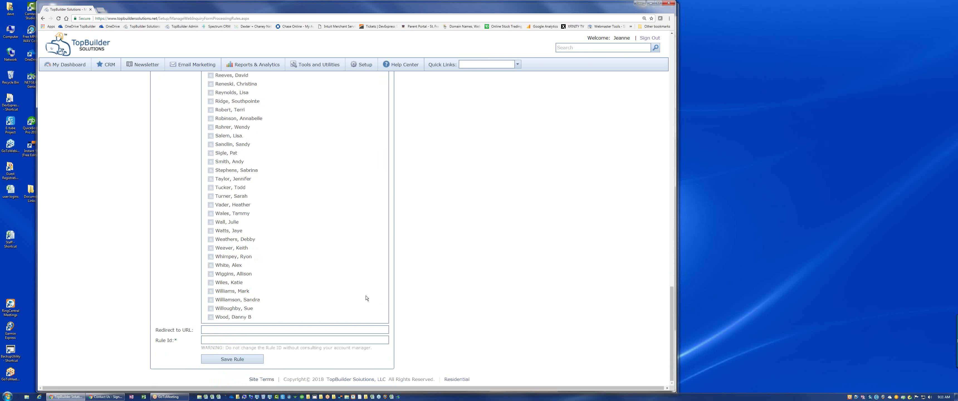
pyautogui.click(234, 333)
pyautogui.write('2620')
pyautogui.scroll(15, 307, 286)
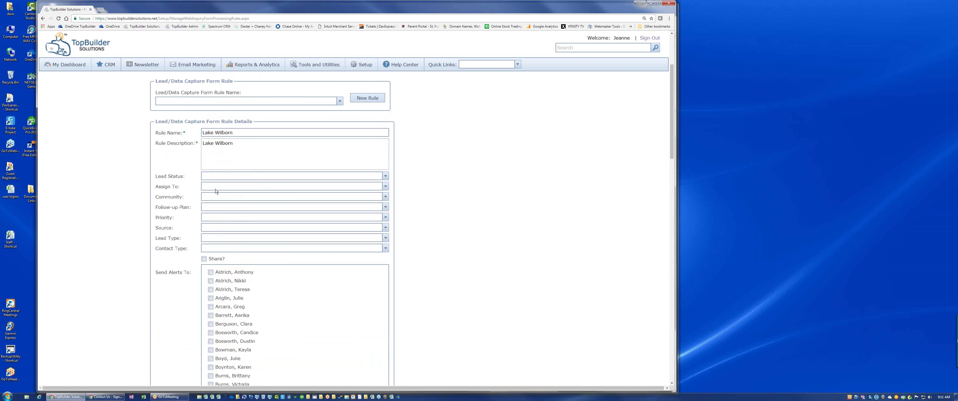
# - Set the Lake Wilborn rule's lead status to Prospect and assign its leads to the community's sales agent
pyautogui.click(213, 174)
pyautogui.click(213, 184)
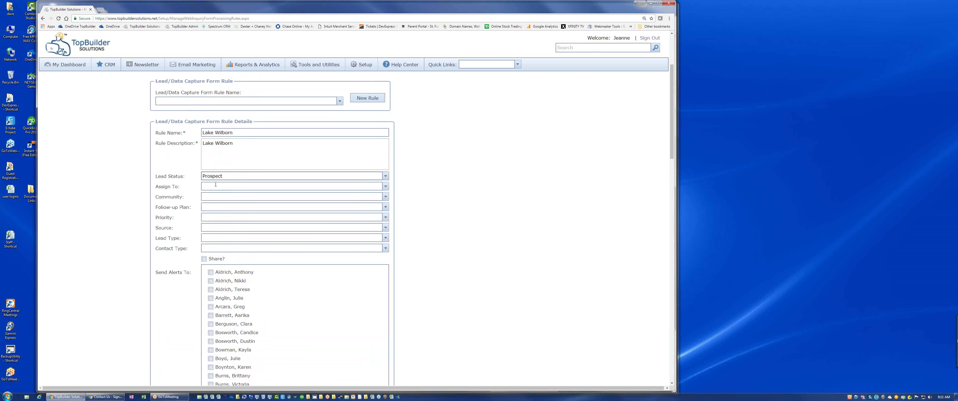
pyautogui.click(213, 188)
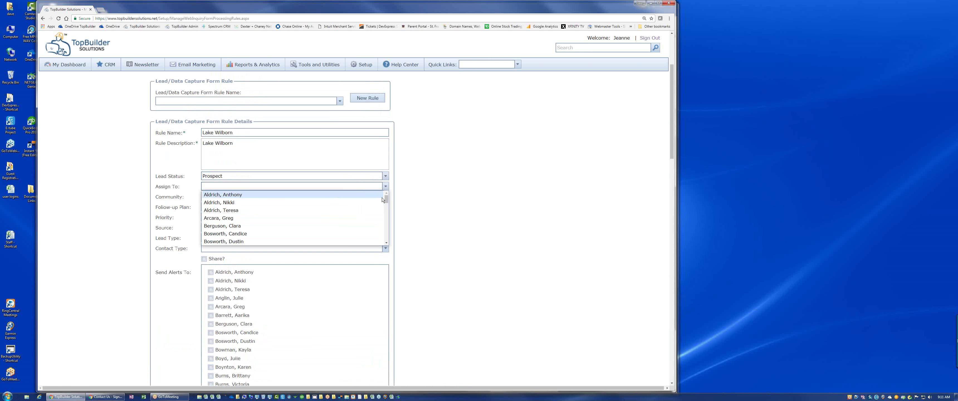
pyautogui.moveTo(385, 197); pyautogui.dragTo(385, 206)
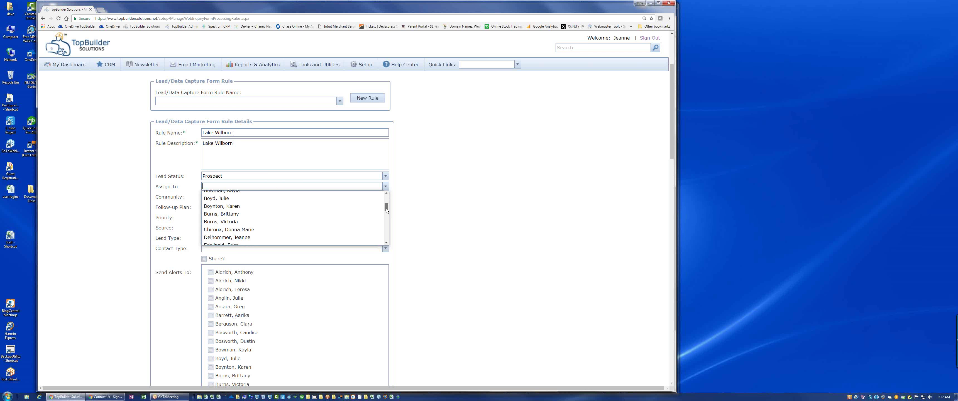
pyautogui.moveTo(385, 210)
pyautogui.mouseDown()
pyautogui.moveTo(386, 231)
pyautogui.moveTo(387, 200)
pyautogui.mouseUp()
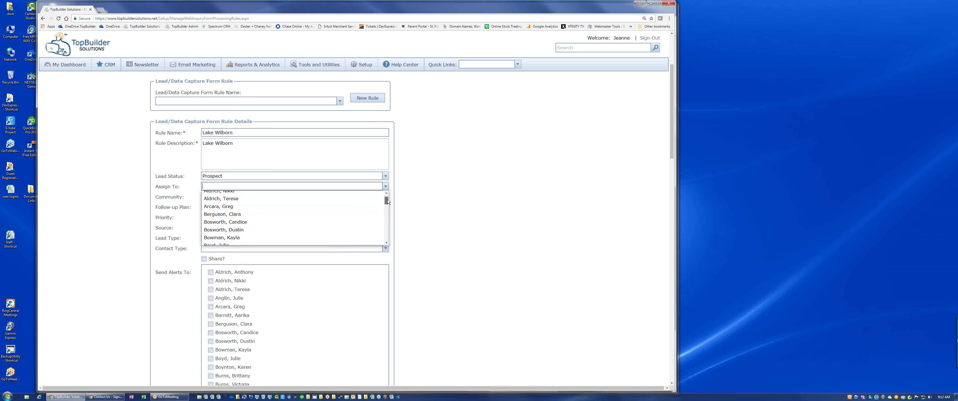
pyautogui.click(255, 214)
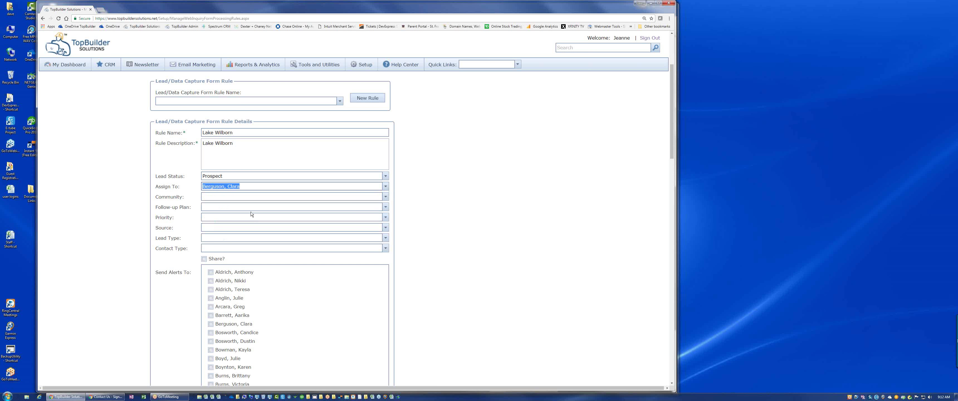
# - Set the community of the Lake Wilborn rule to Lake Wilborn
pyautogui.click(236, 197)
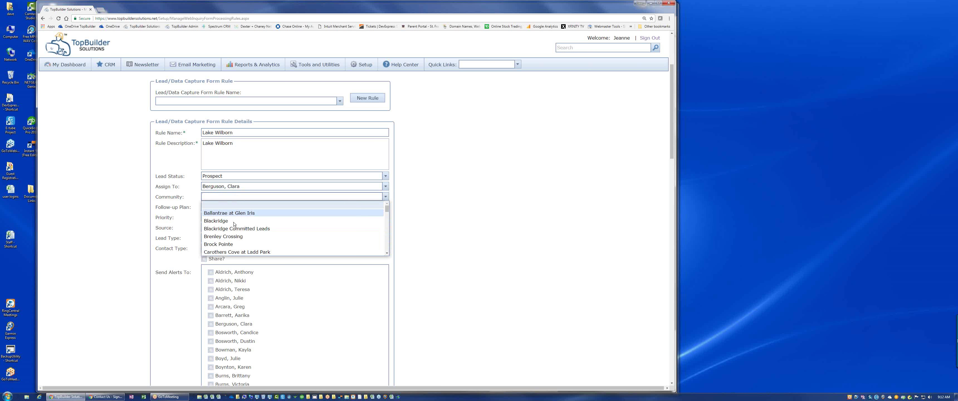
pyautogui.scroll(-3, 234, 244)
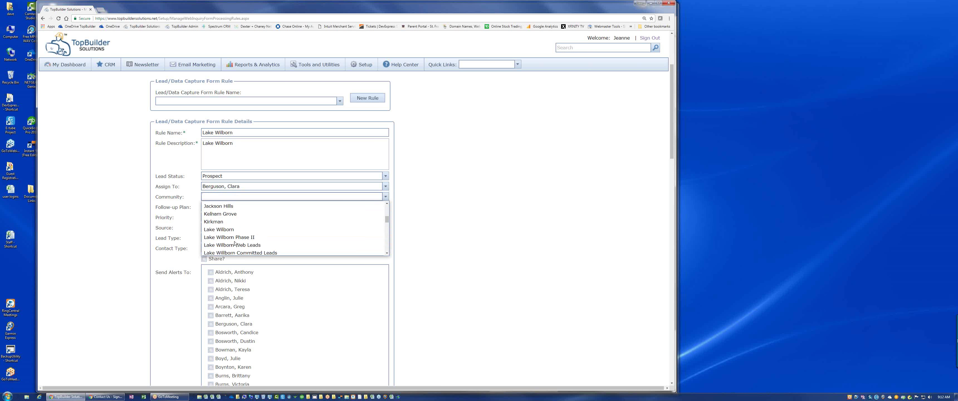
pyautogui.click(229, 228)
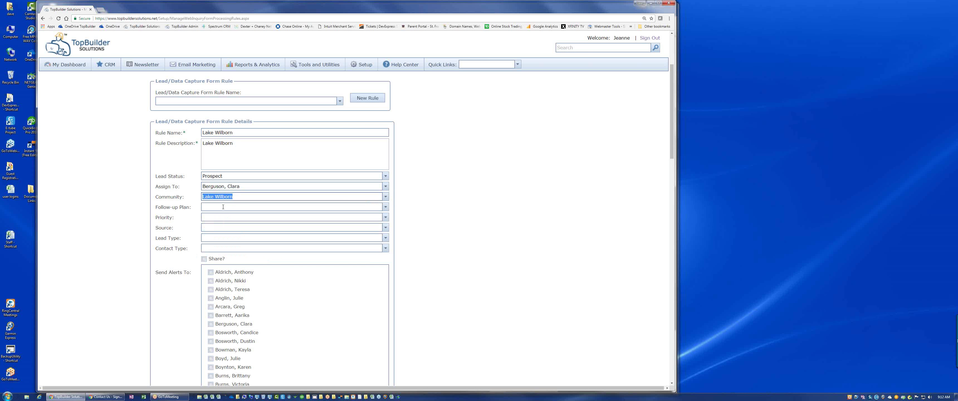
# - Give the Lake Wilborn rule the A Prospect follow-up plan and set its priority to A (0-30 days)
pyautogui.click(223, 207)
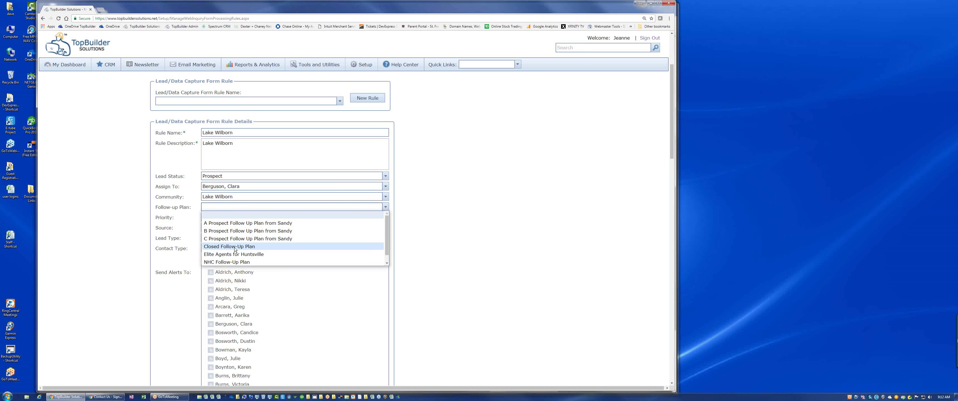
pyautogui.moveTo(386, 252)
pyautogui.mouseDown()
pyautogui.moveTo(387, 262)
pyautogui.moveTo(388, 243)
pyautogui.mouseUp()
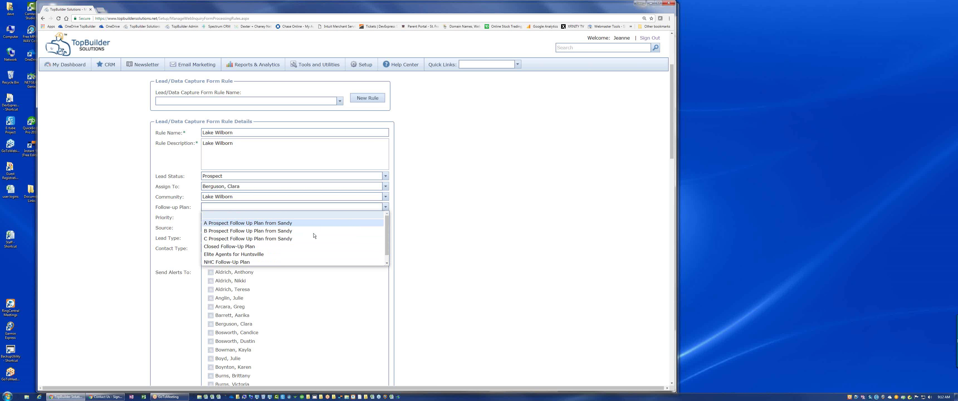
pyautogui.click(312, 226)
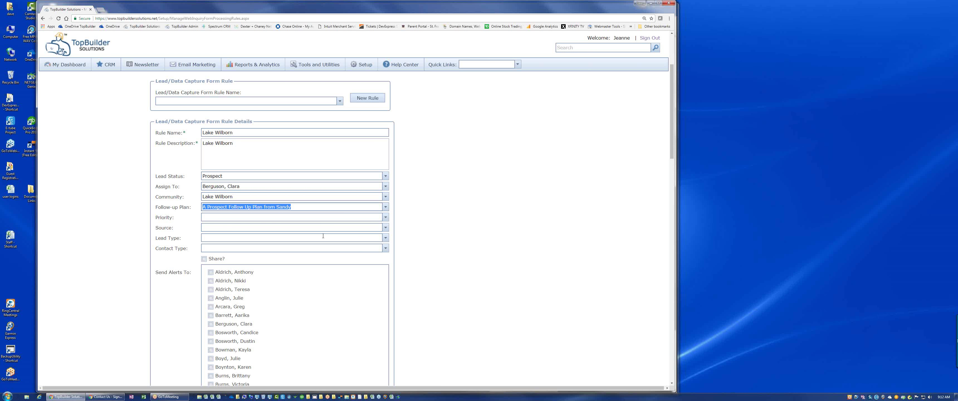
pyautogui.click(285, 217)
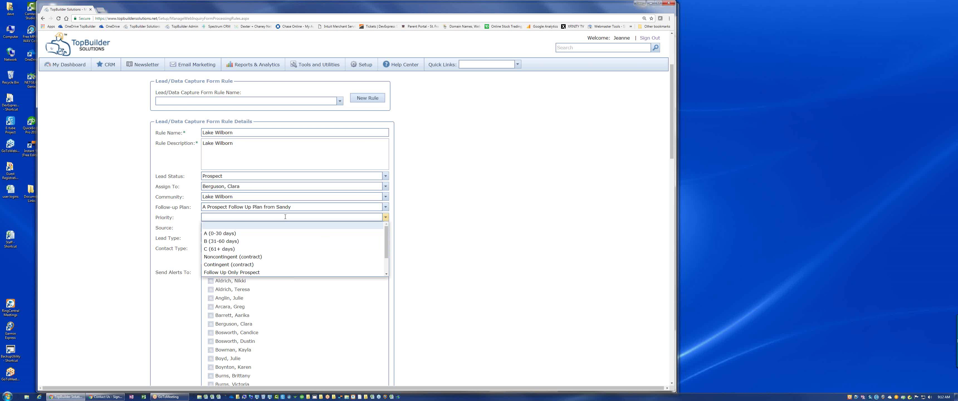
pyautogui.click(283, 233)
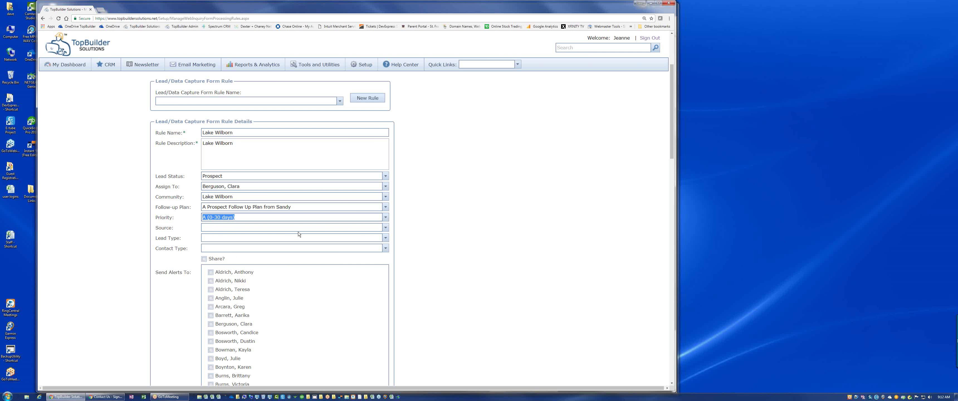
# - Review the follow-up plan and priority options available for the Lake Wilborn rule
pyautogui.click(385, 207)
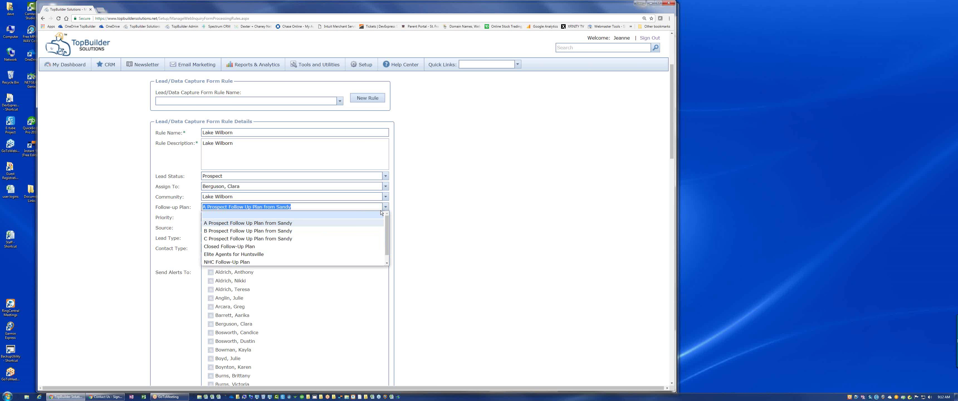
pyautogui.click(345, 204)
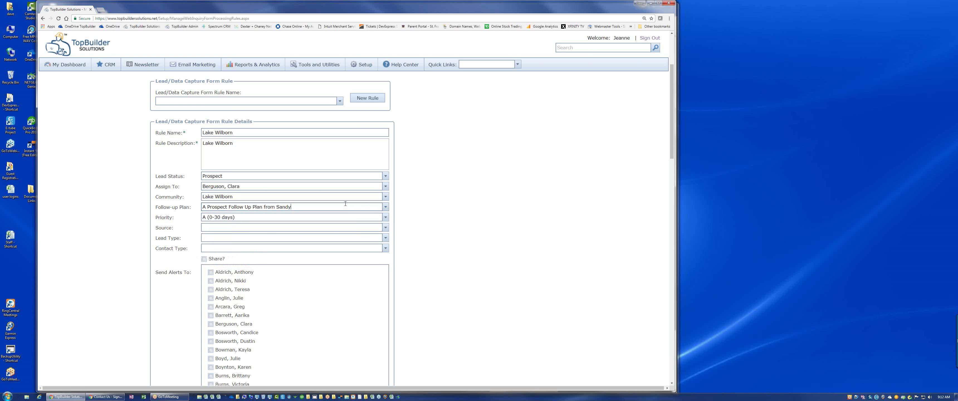
pyautogui.press('Tab')
pyautogui.hotkey('alt', 'Down')
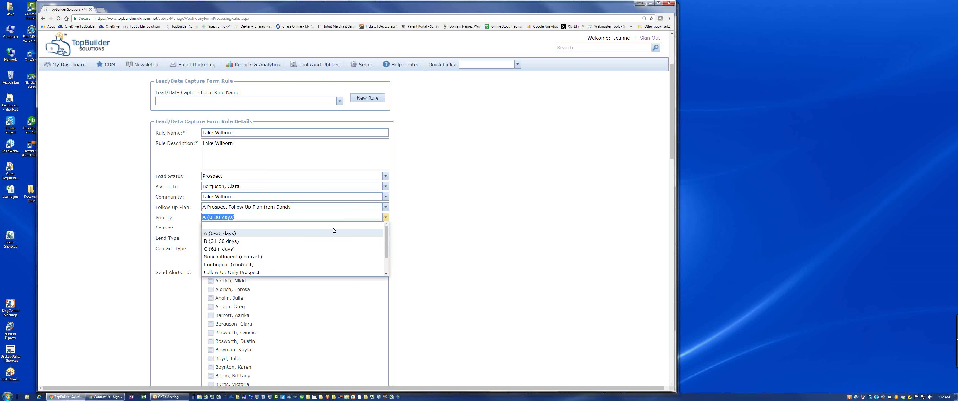
pyautogui.moveTo(386, 242); pyautogui.dragTo(387, 258)
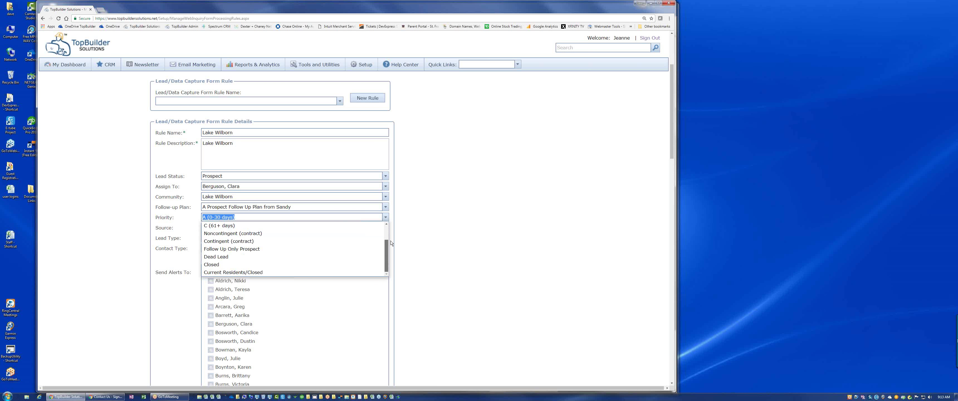
pyautogui.scroll(1, 327, 225)
pyautogui.click(301, 219)
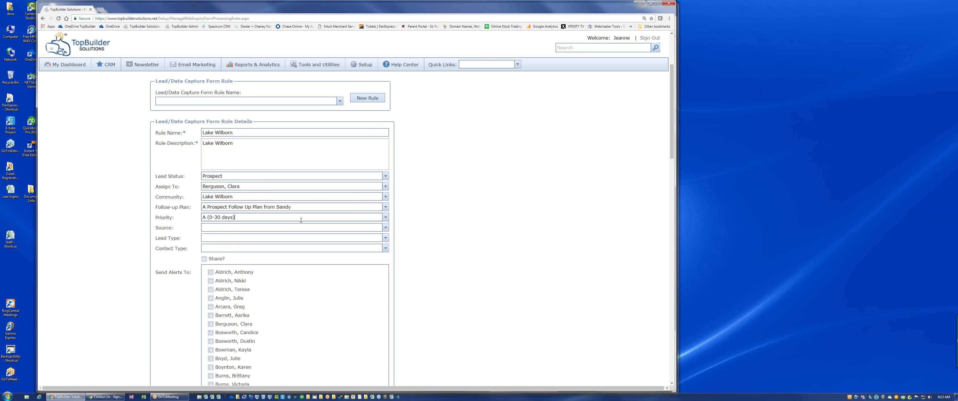
# - Set the rule's source to Website, its lead type to Web Lead and its contact type to Future Customer
pyautogui.click(386, 229)
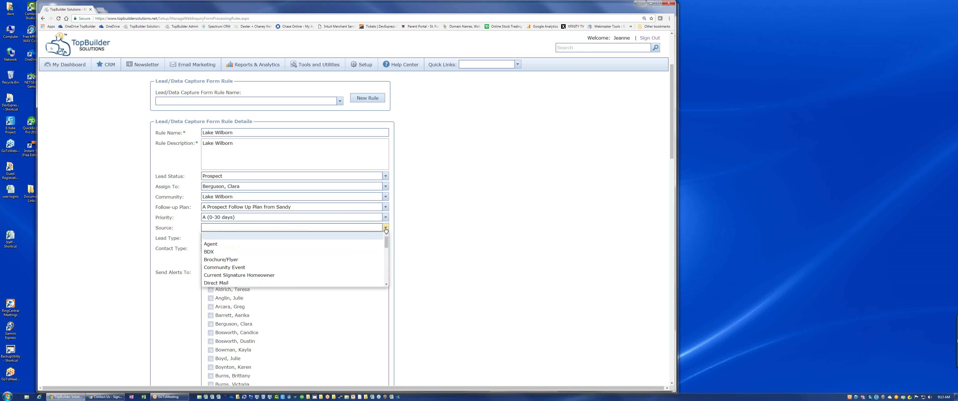
pyautogui.write('we')
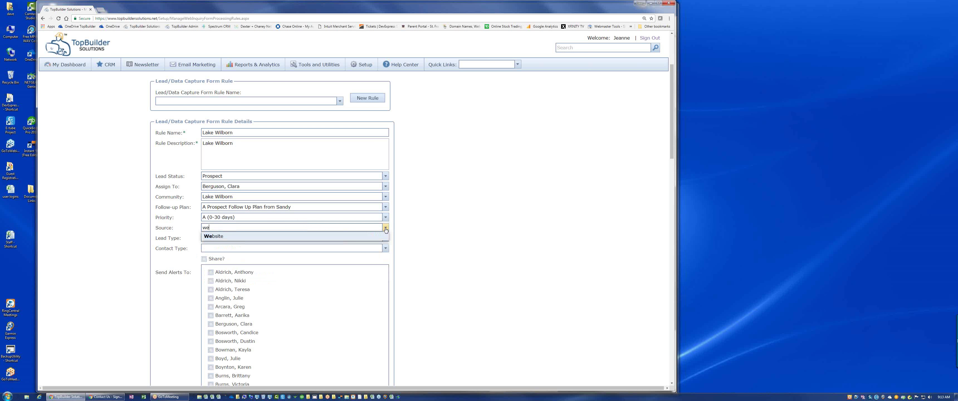
pyautogui.click(334, 236)
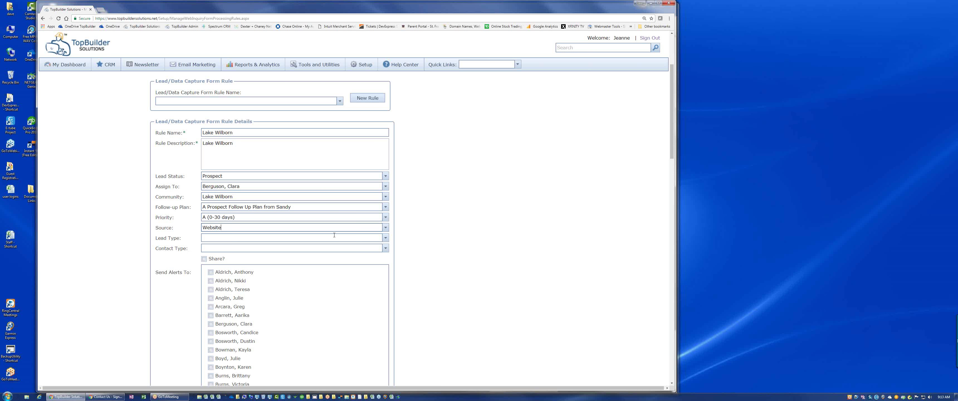
pyautogui.click(385, 239)
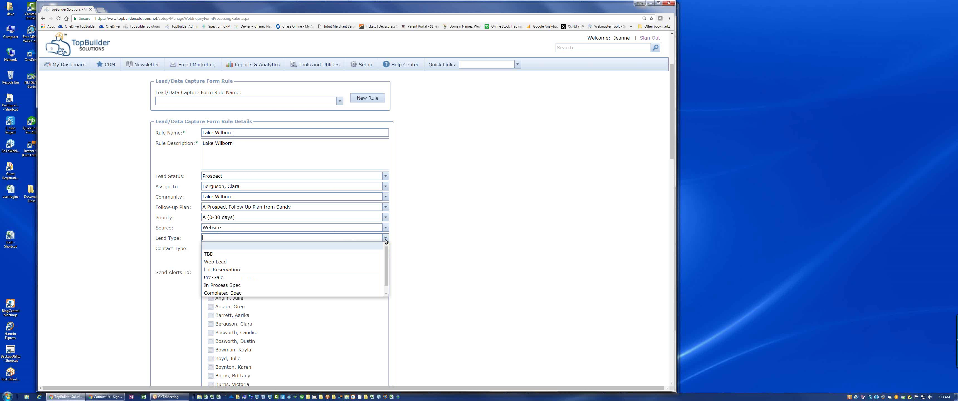
pyautogui.click(282, 261)
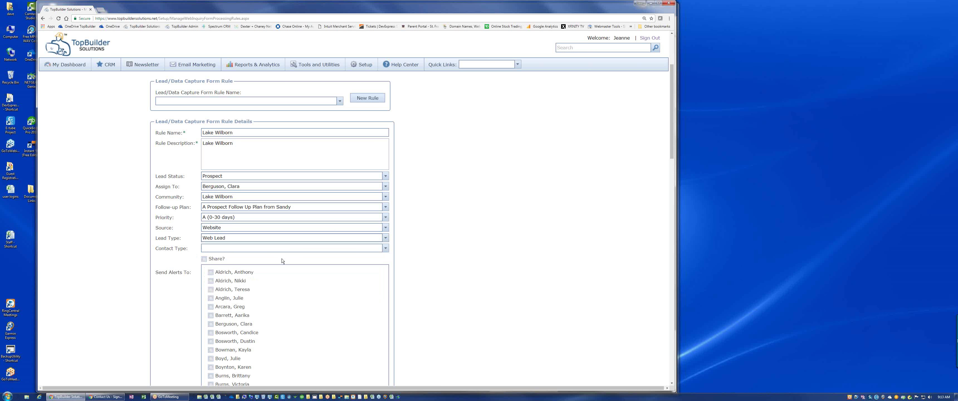
pyautogui.click(264, 247)
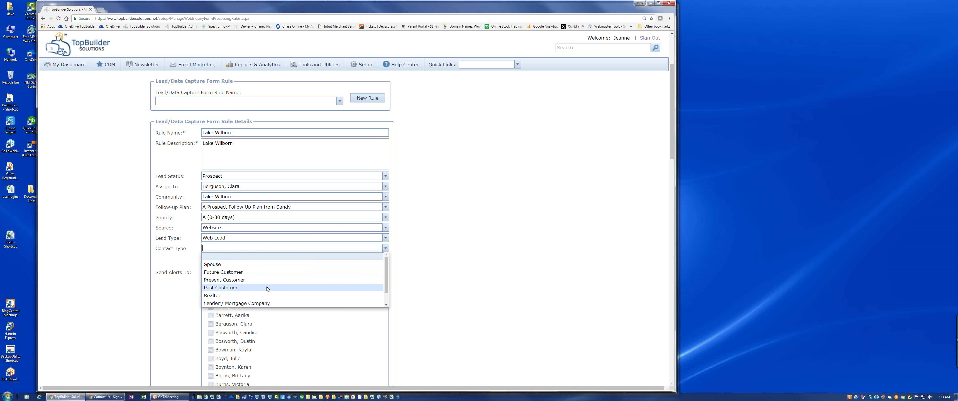
pyautogui.click(266, 274)
# - Choose the assigned agent and two other staff members as recipients of the Lake Wilborn rule's alerts
pyautogui.scroll(-4, 284, 279)
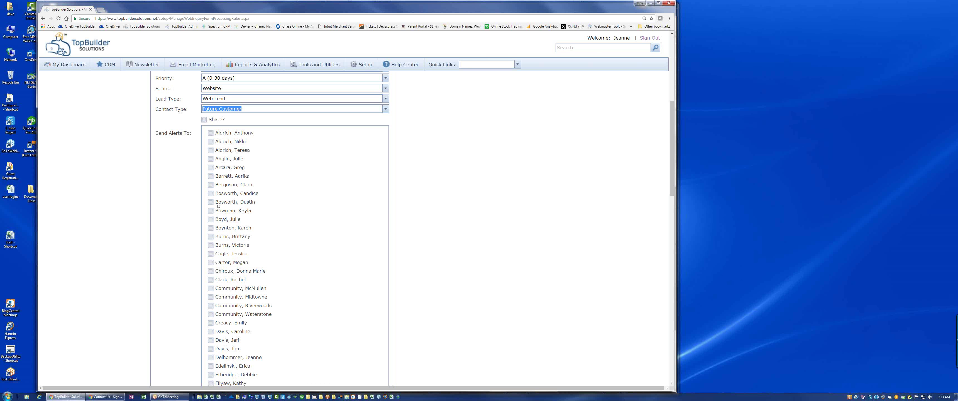
pyautogui.click(211, 185)
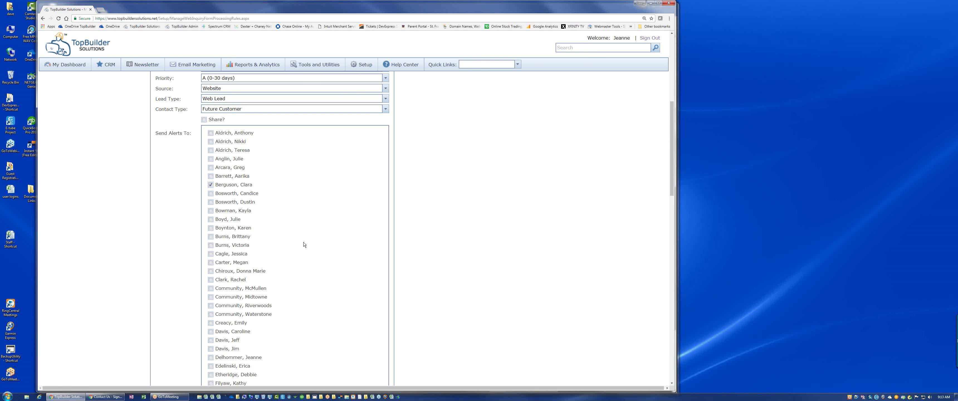
pyautogui.scroll(-3, 303, 244)
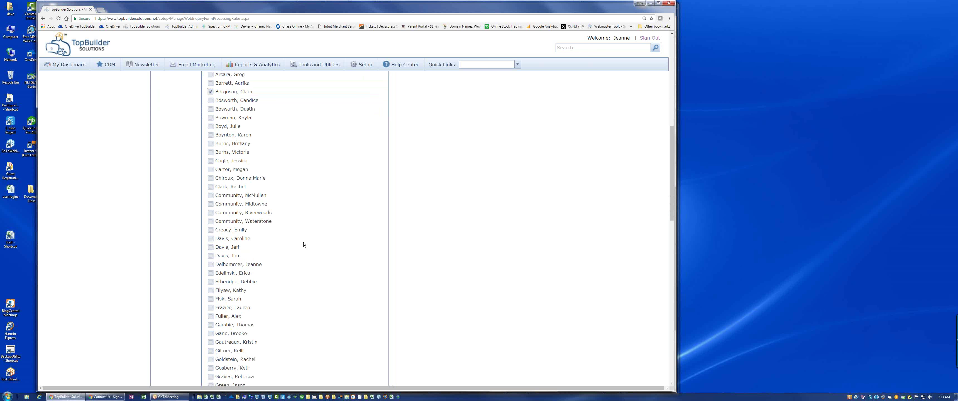
pyautogui.scroll(-9, 304, 244)
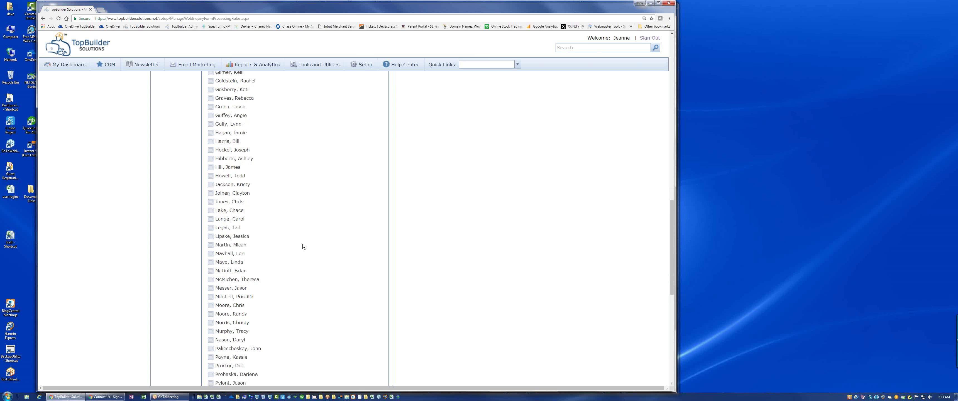
pyautogui.click(211, 331)
pyautogui.scroll(-4, 273, 328)
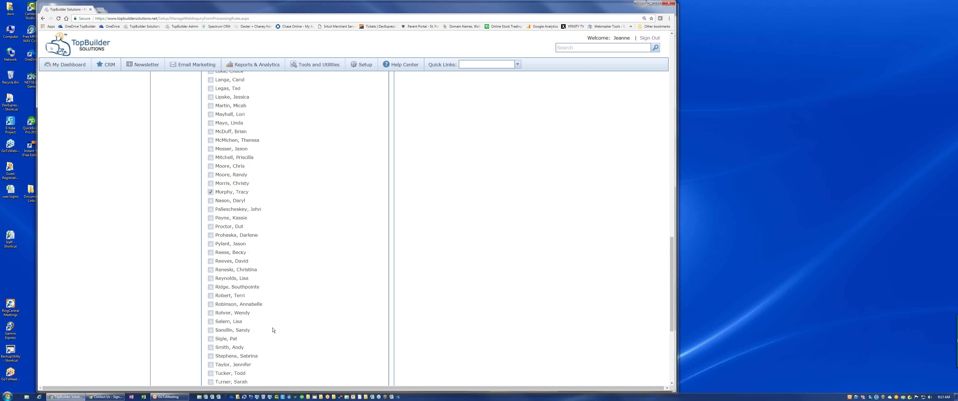
pyautogui.scroll(-1, 272, 327)
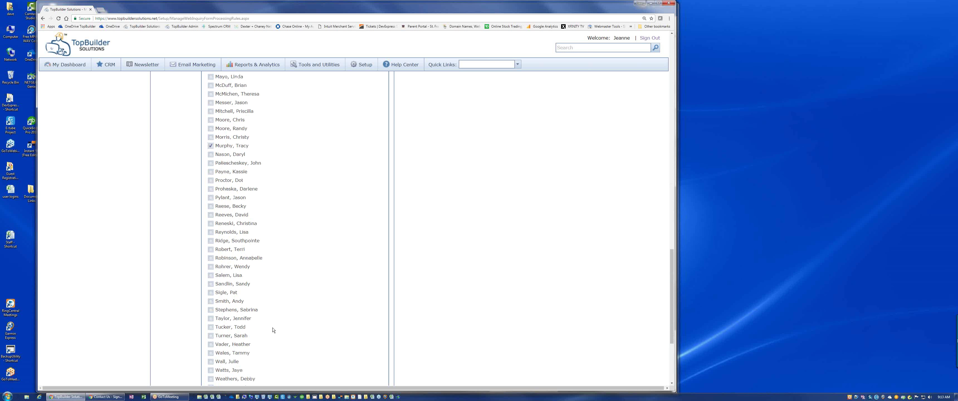
pyautogui.click(211, 258)
# - Check the alert recipient list and save the Lake Wilborn rule
pyautogui.scroll(7, 272, 291)
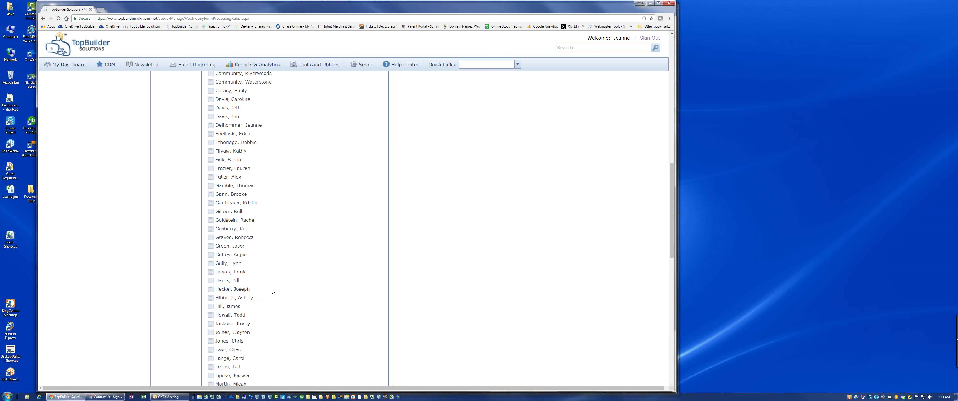
pyautogui.scroll(2, 271, 289)
pyautogui.scroll(-2, 272, 290)
pyautogui.scroll(-5, 298, 264)
pyautogui.scroll(-6, 298, 267)
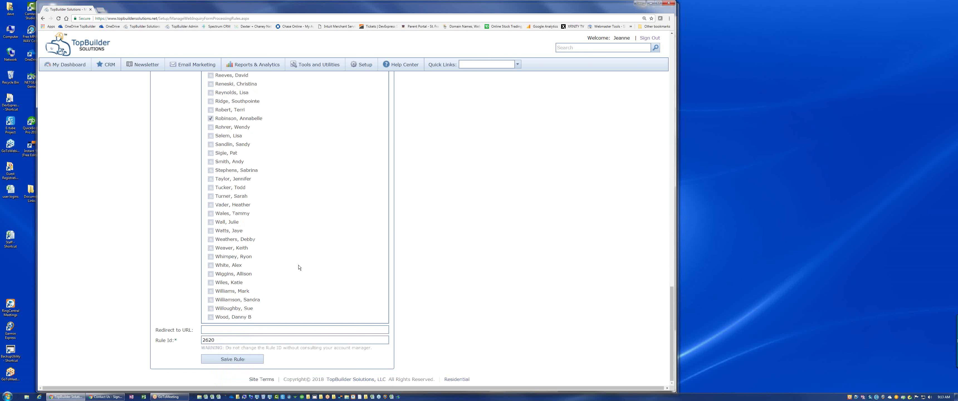
pyautogui.click(232, 359)
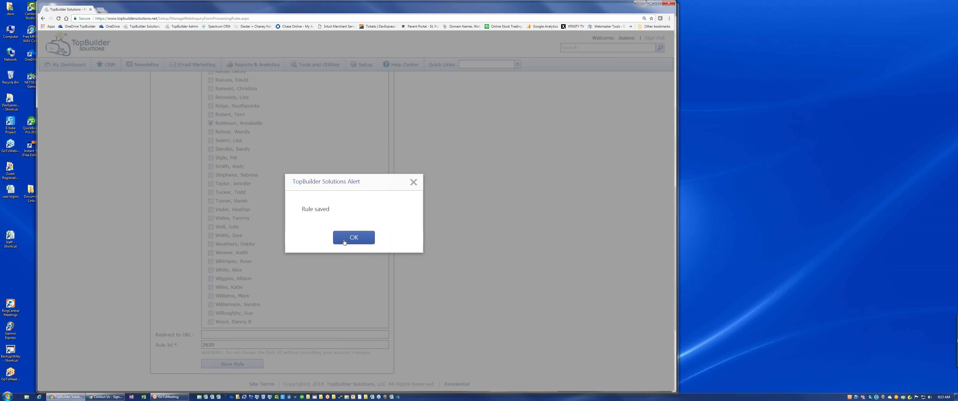
pyautogui.click(344, 241)
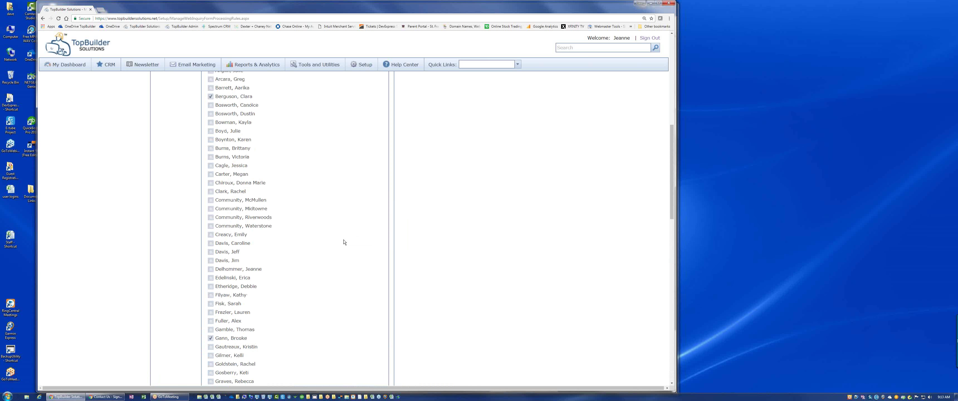
# - Load the existing Cromwell rule of the Contact Us form
pyautogui.click(339, 210)
pyautogui.click(319, 218)
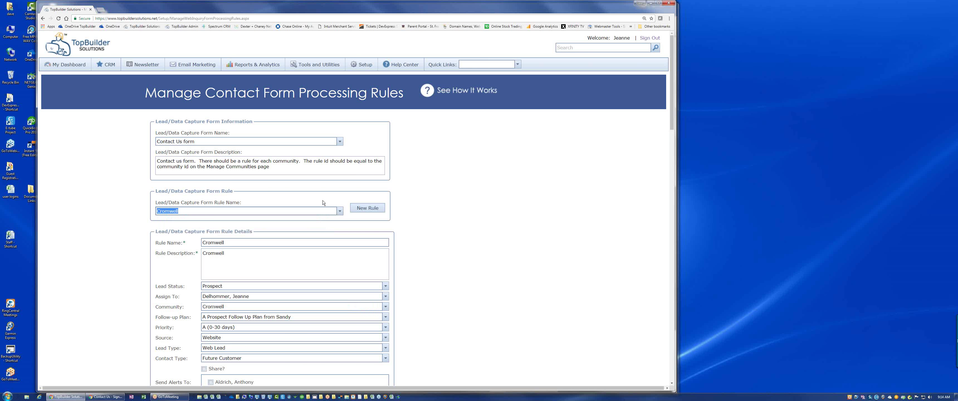
# - Load the Lake Wilborn rule on the online contact form processing rules page and review its settings and alert recipients
pyautogui.moveTo(319, 65)
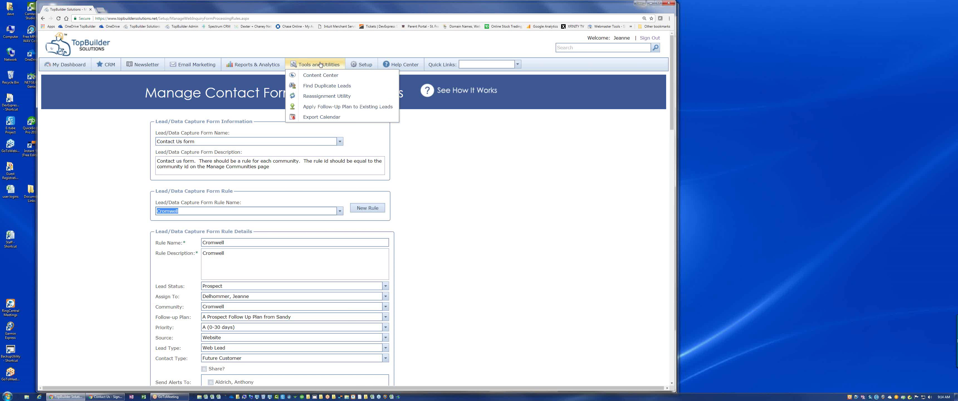
pyautogui.moveTo(362, 65)
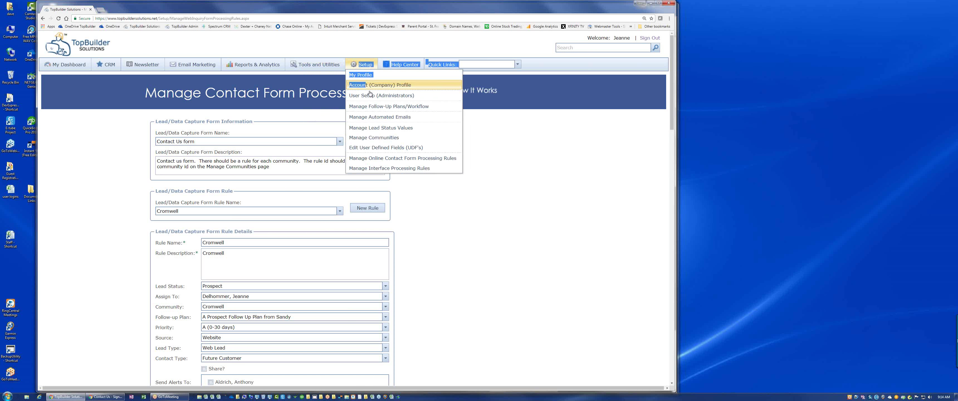
pyautogui.click(382, 157)
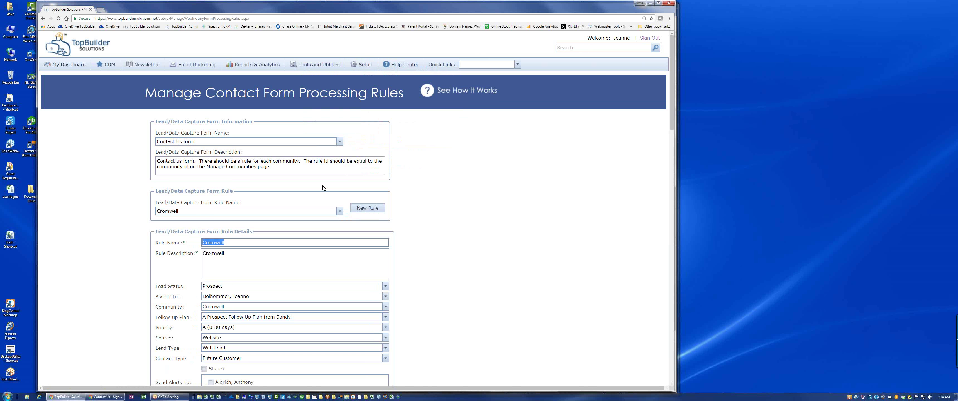
pyautogui.click(340, 211)
pyautogui.click(266, 224)
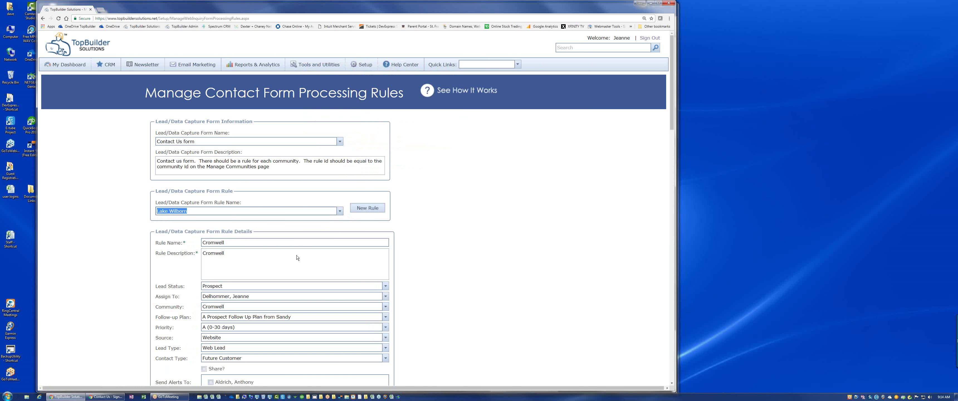
pyautogui.scroll(-5, 478, 317)
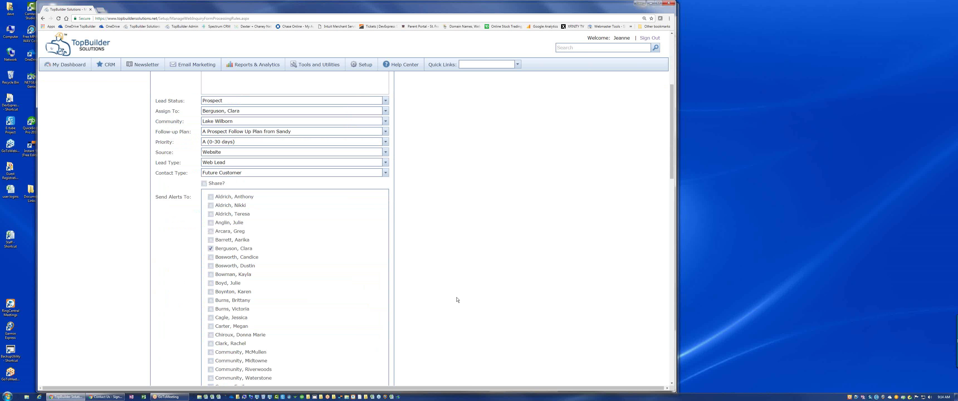
pyautogui.scroll(5, 456, 298)
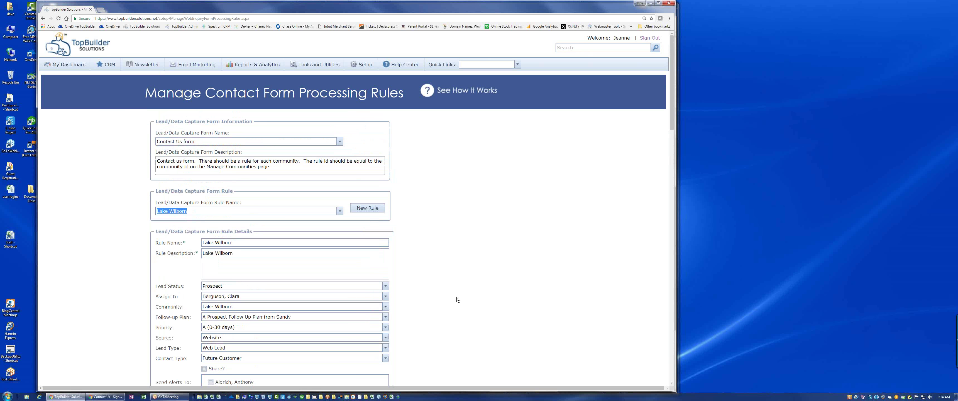
# - Open the Reassignment Utility and examine its community choices and the options for updating data capture forms and interface assignments
pyautogui.moveTo(323, 66)
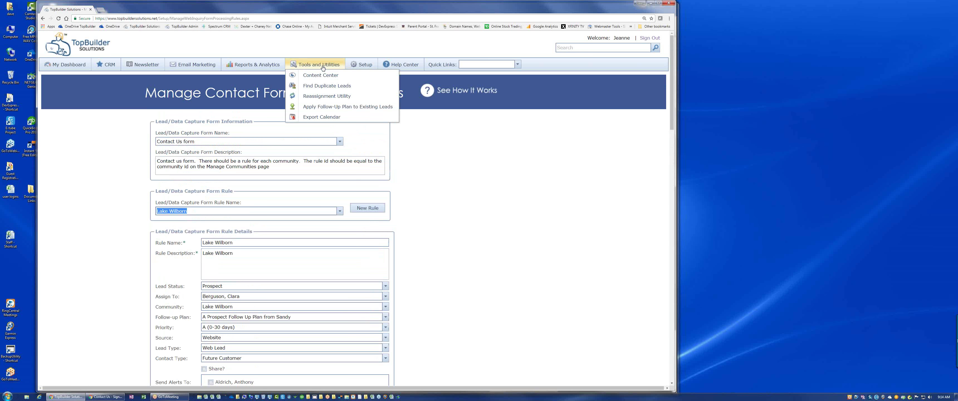
pyautogui.click(322, 96)
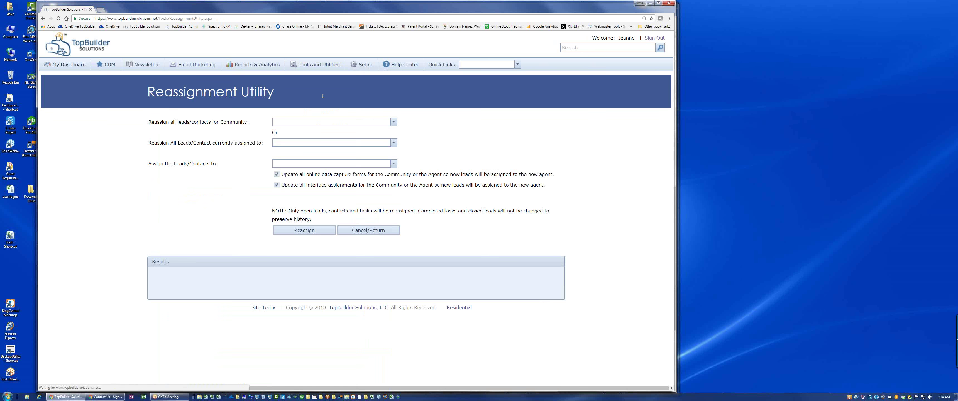
pyautogui.click(393, 122)
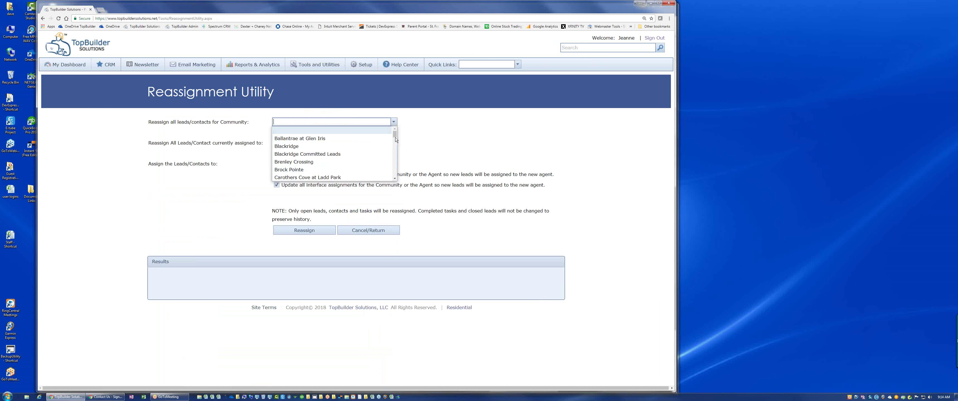
pyautogui.moveTo(395, 137); pyautogui.dragTo(395, 140)
pyautogui.click(402, 140)
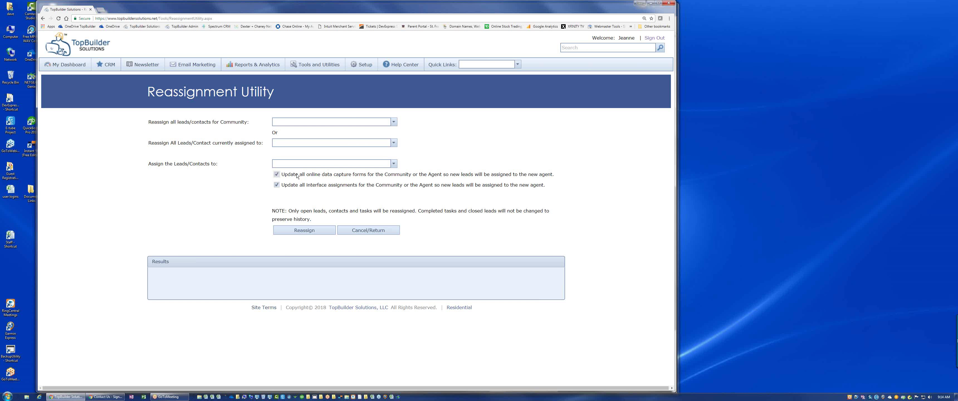
pyautogui.moveTo(287, 185); pyautogui.dragTo(360, 195)
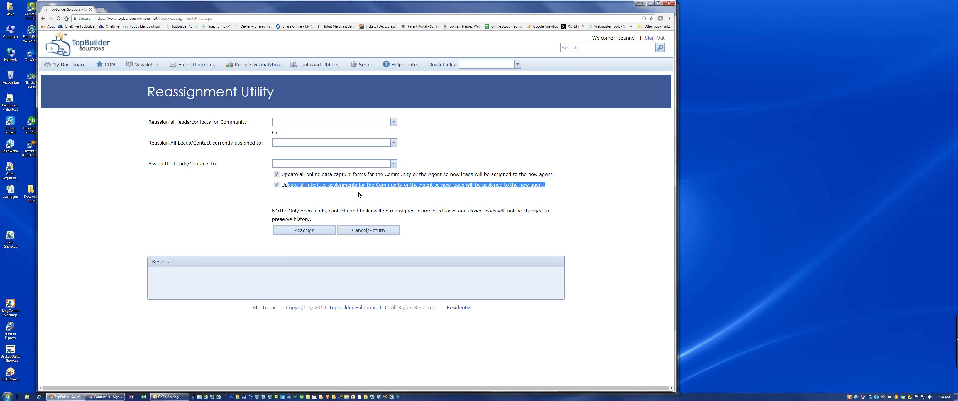